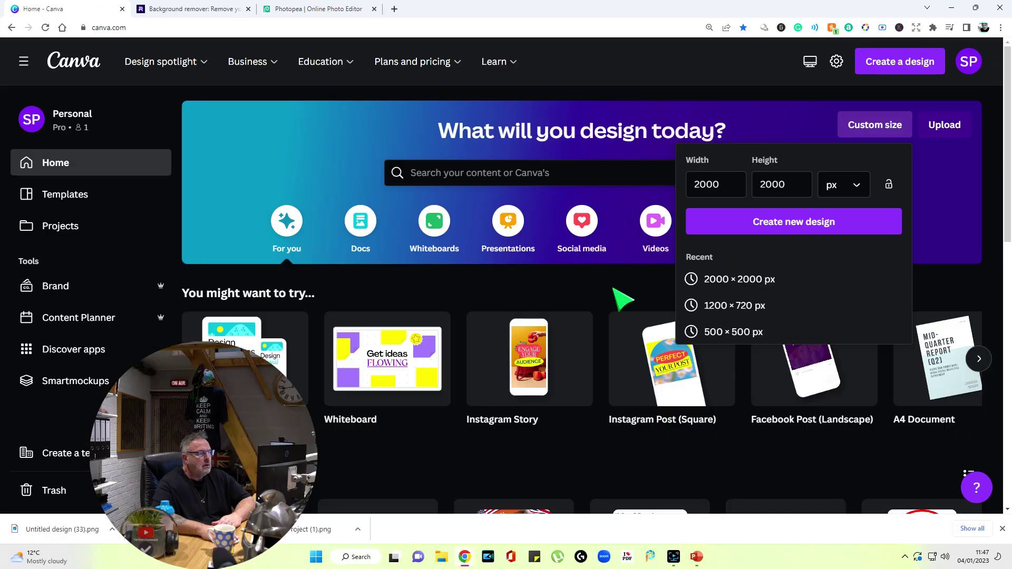
Step: Create a new custom-size Canva design of 2000 × 2000 px
click(738, 189)
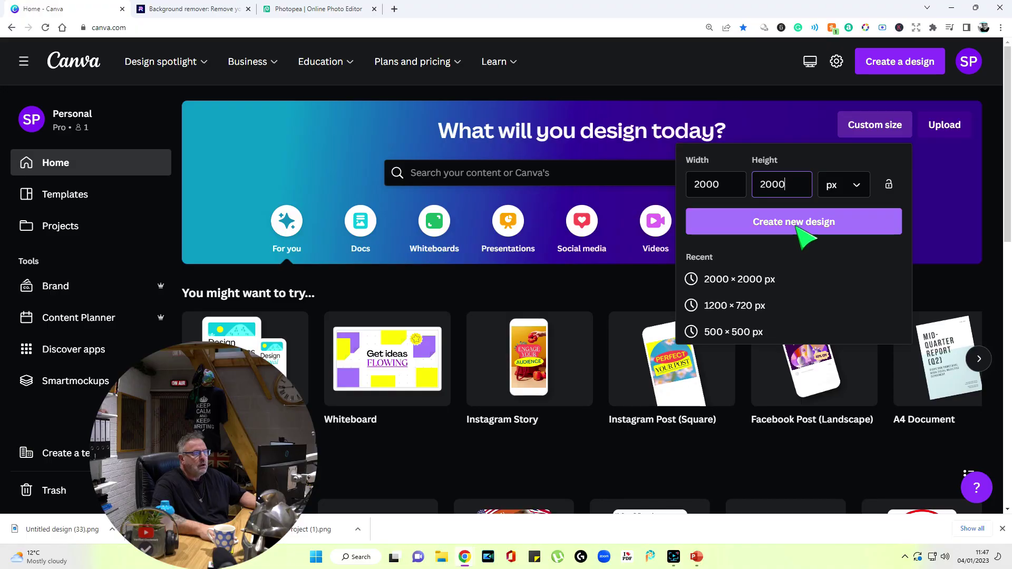
click(804, 226)
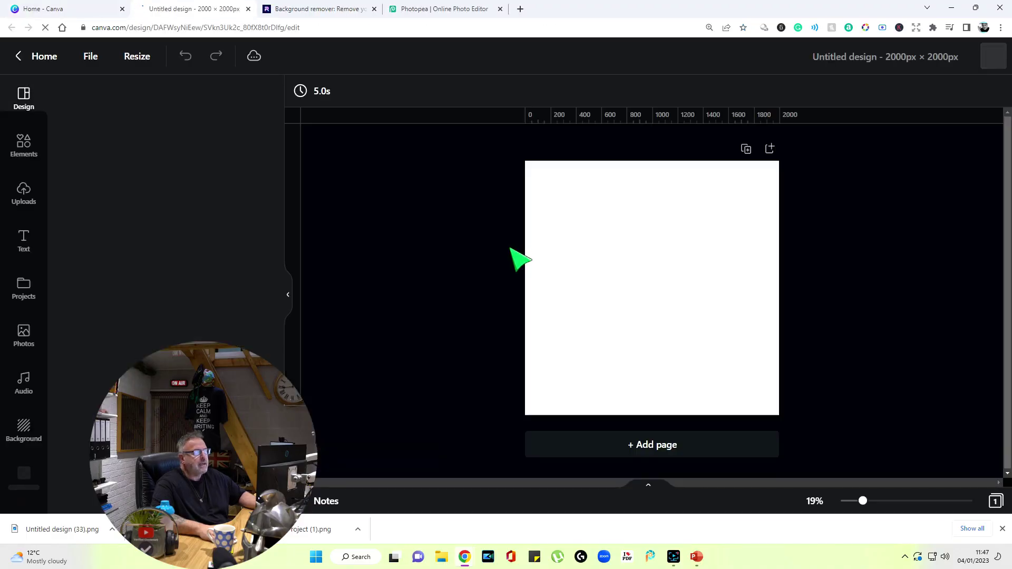
Step: Try out an enlarged red star and a bull graphic, then delete both, leaving the page blank
click(221, 213)
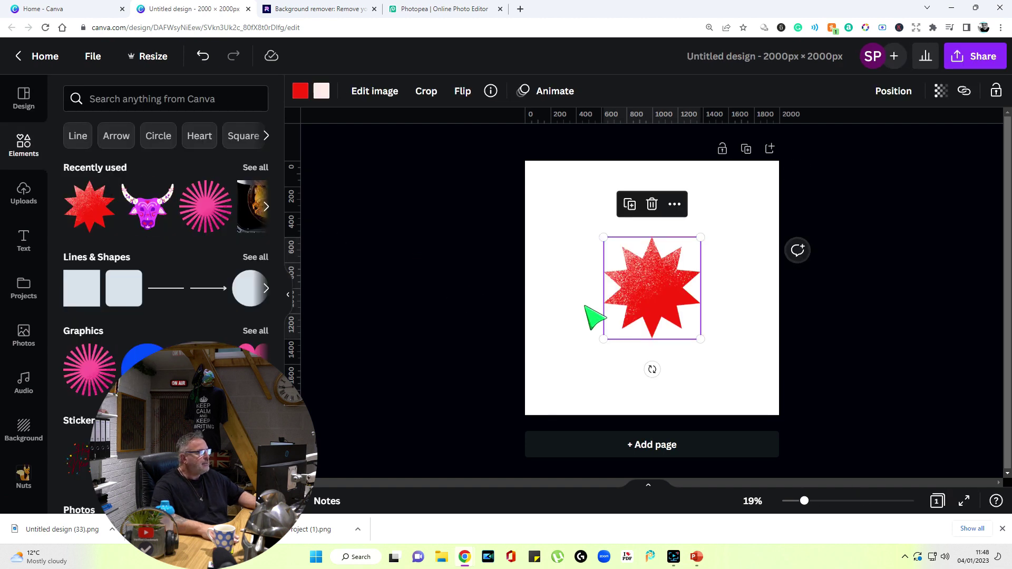
drag(701, 237, 753, 179)
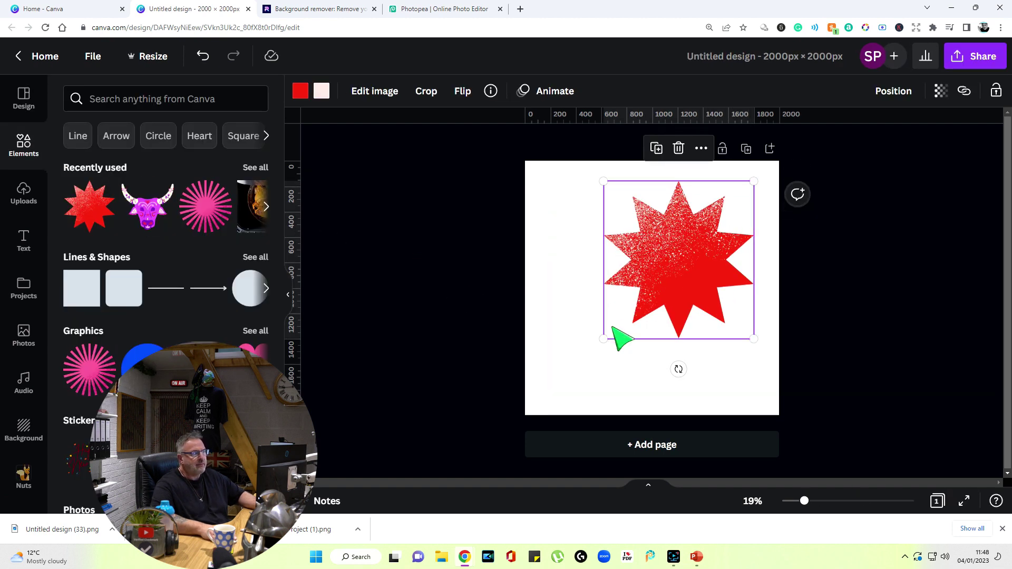
drag(604, 339, 555, 390)
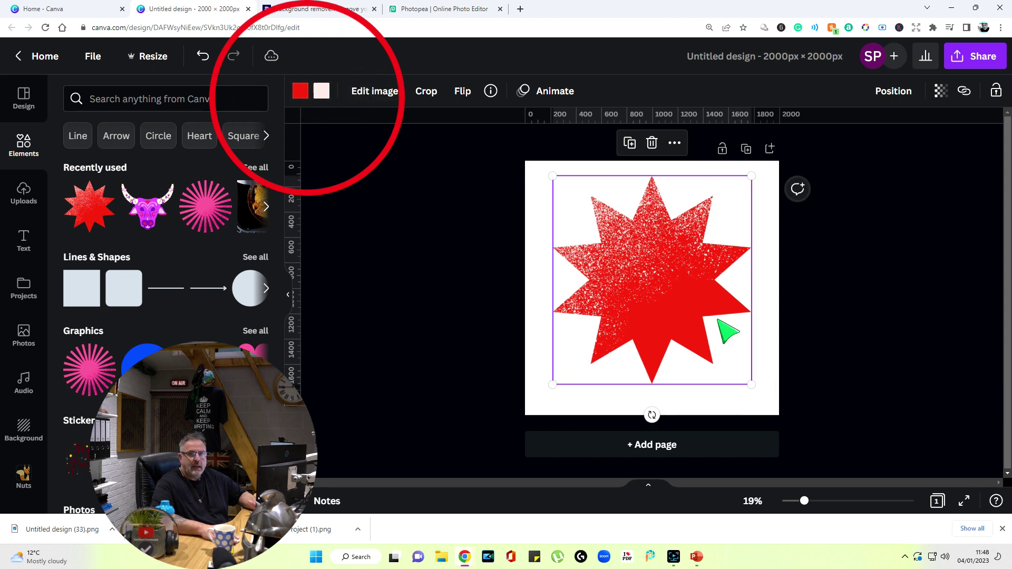
key(Delete)
click(125, 211)
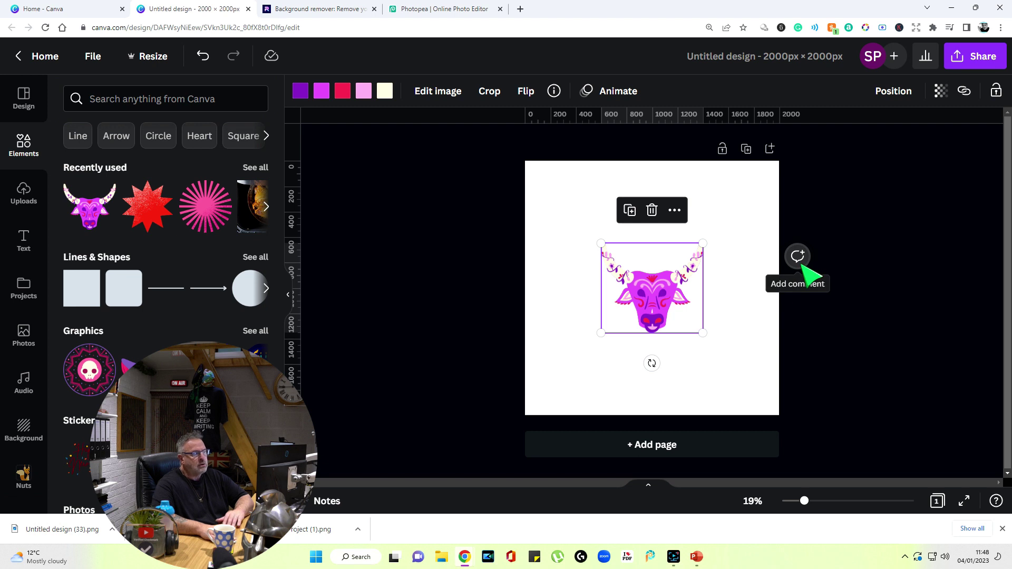
key(Delete)
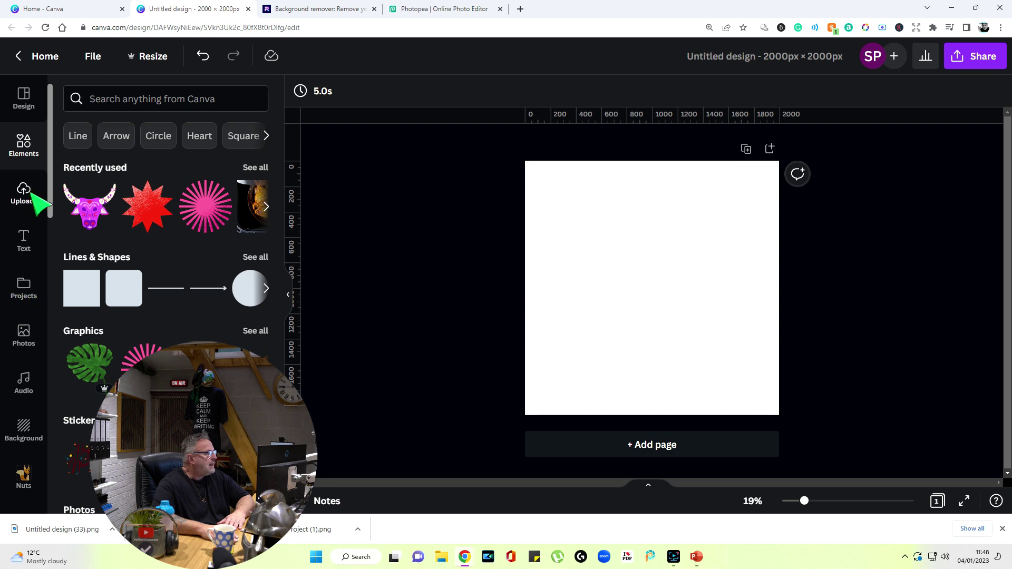
Step: Paste the cut-out photo of the man and centre it on the page
key(ctrl+v)
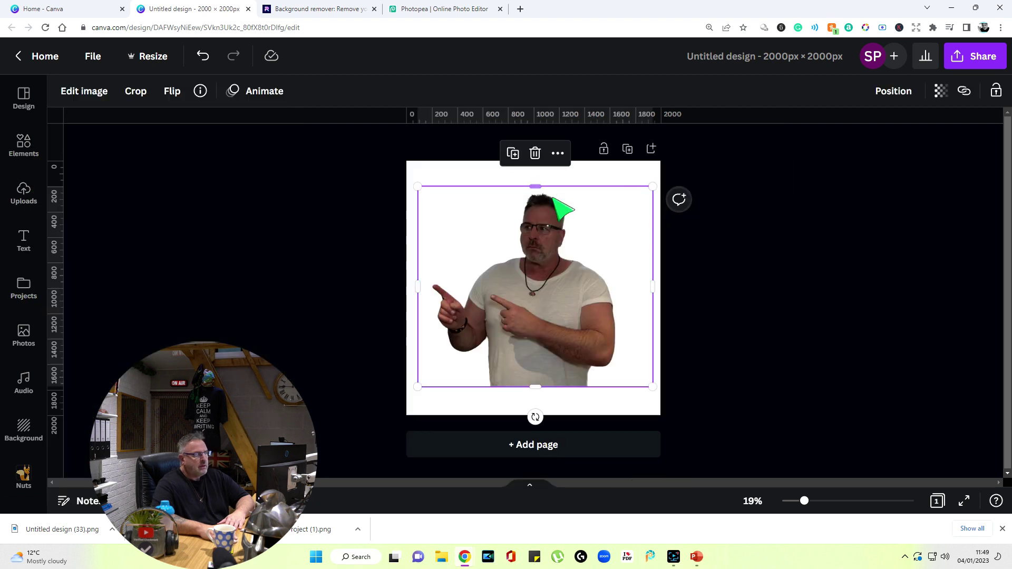
drag(562, 239, 560, 240)
click(709, 259)
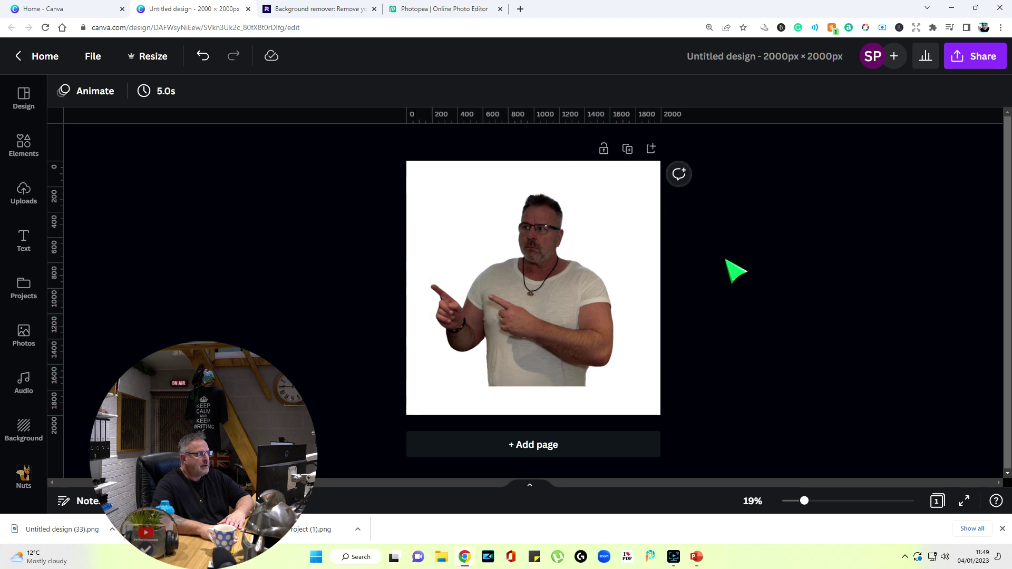
click(551, 324)
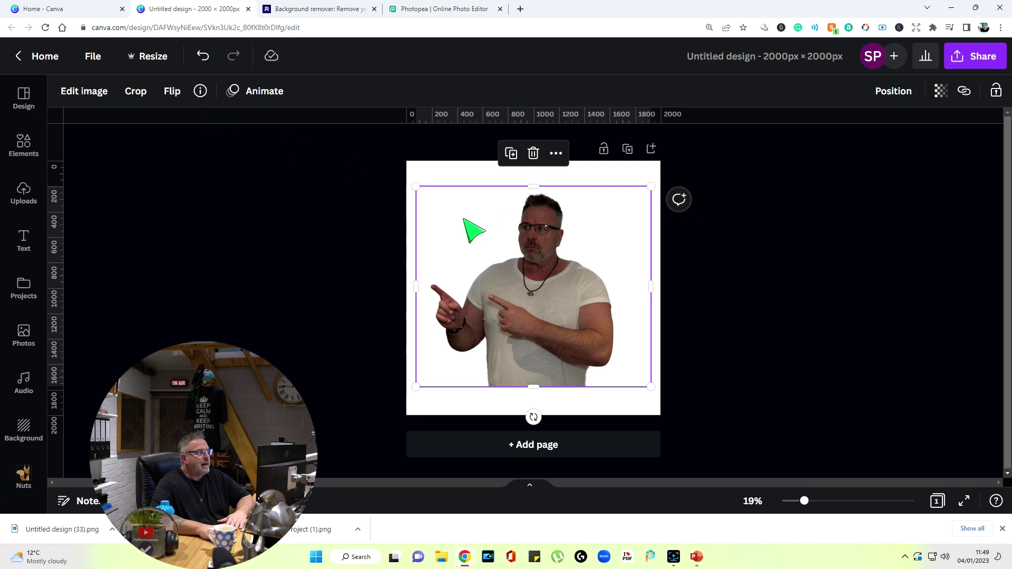
Step: Turn the photo into a solid black silhouette with brightness -100 and contrast 59
click(87, 92)
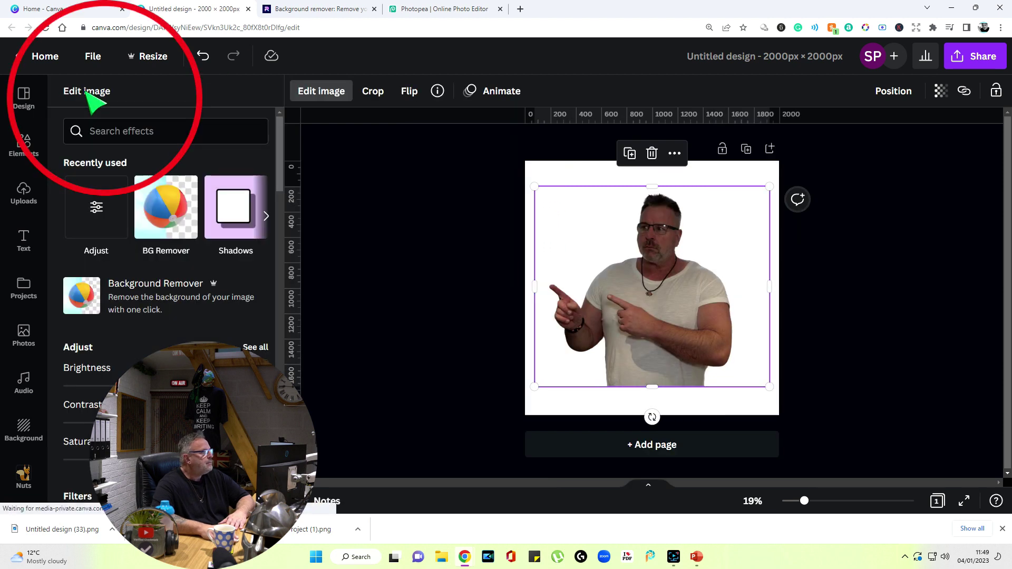
scroll(183, 280, down, 4)
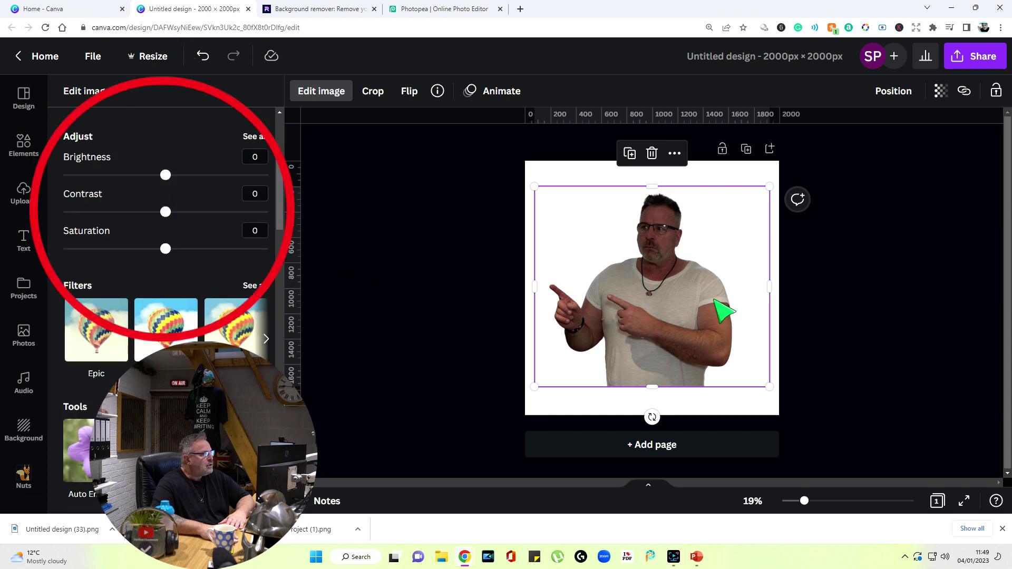
drag(166, 175, 64, 174)
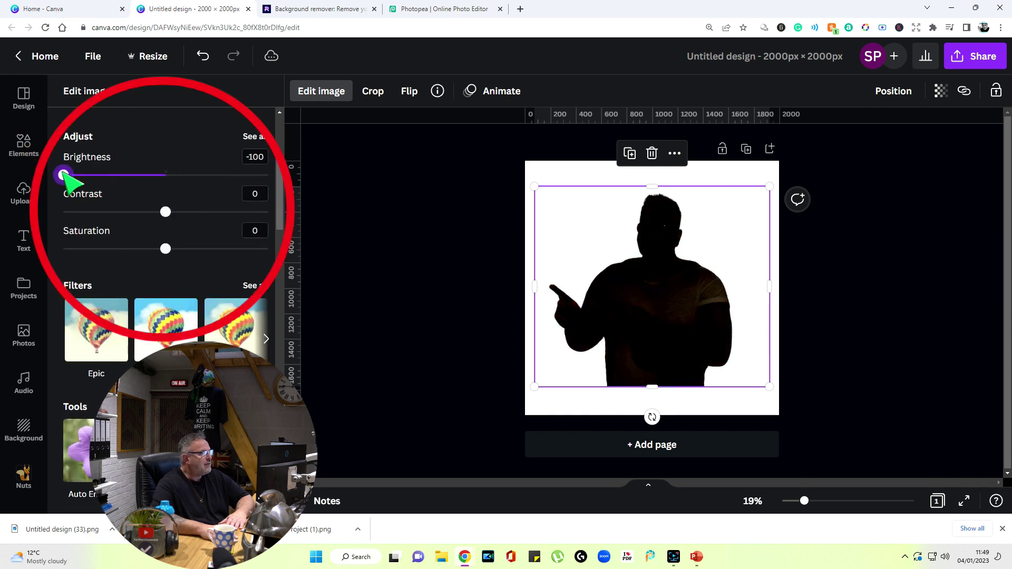
drag(163, 211, 300, 213)
click(413, 312)
Step: Download the silhouette design from Share as a 2000 × 2000 PNG
click(819, 312)
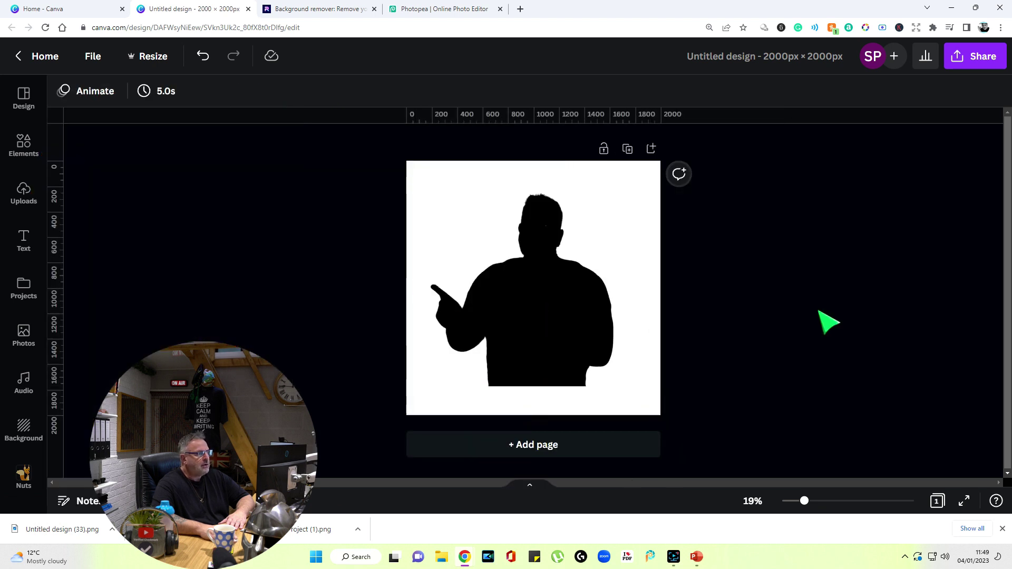
click(990, 60)
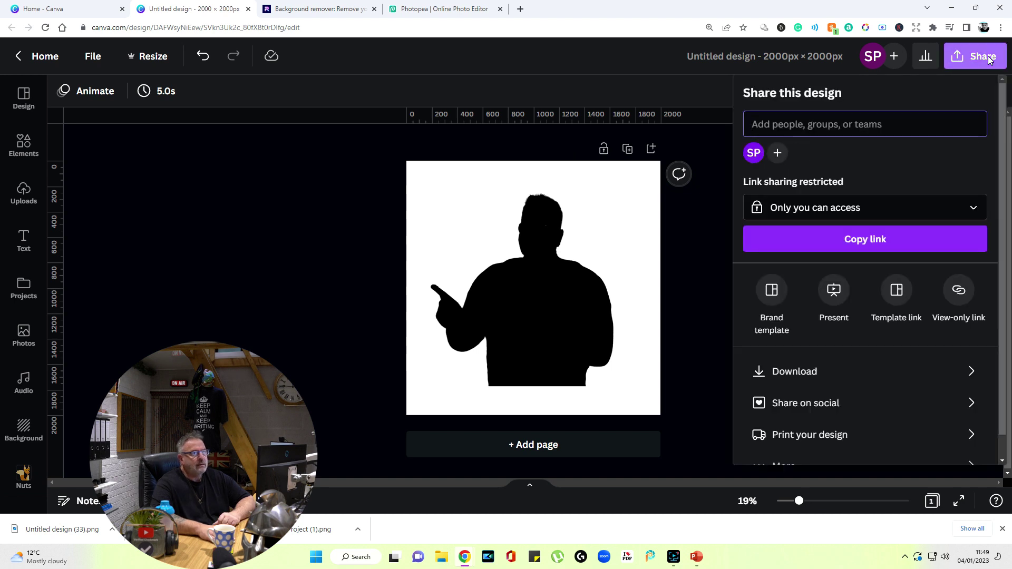
click(812, 375)
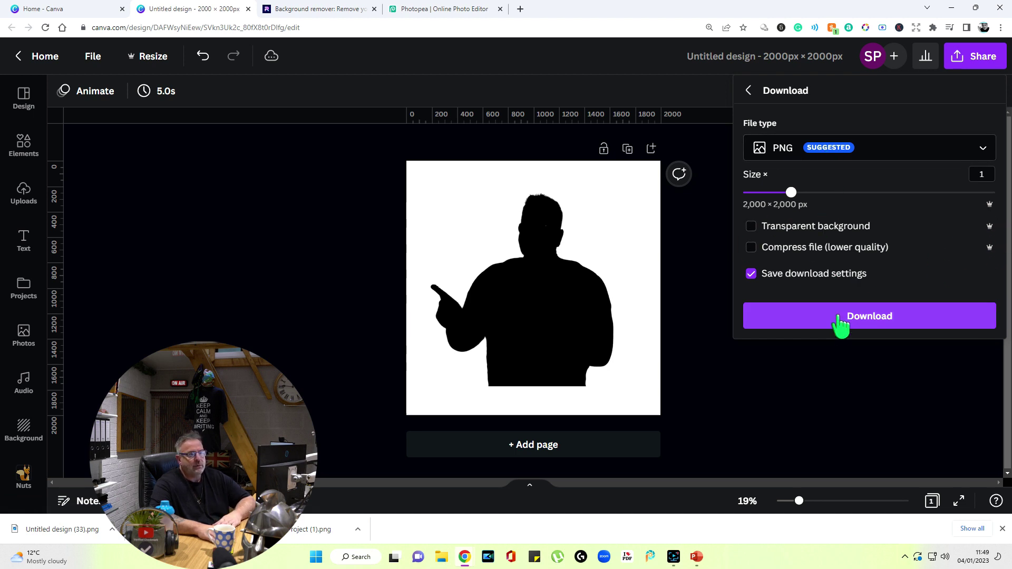
click(861, 317)
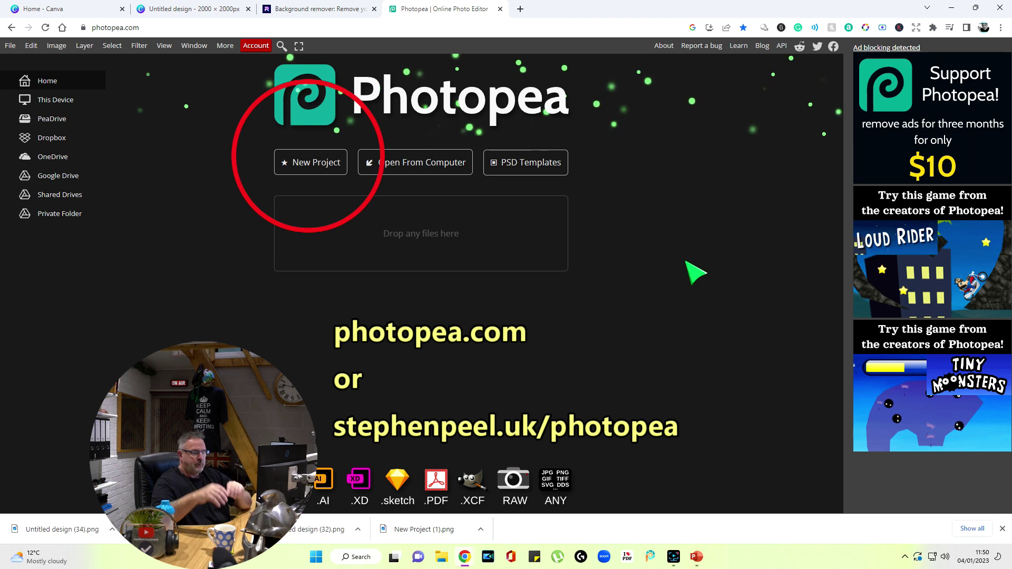
Step: Create a new white Photopea project with width and height of 2000 px
click(303, 168)
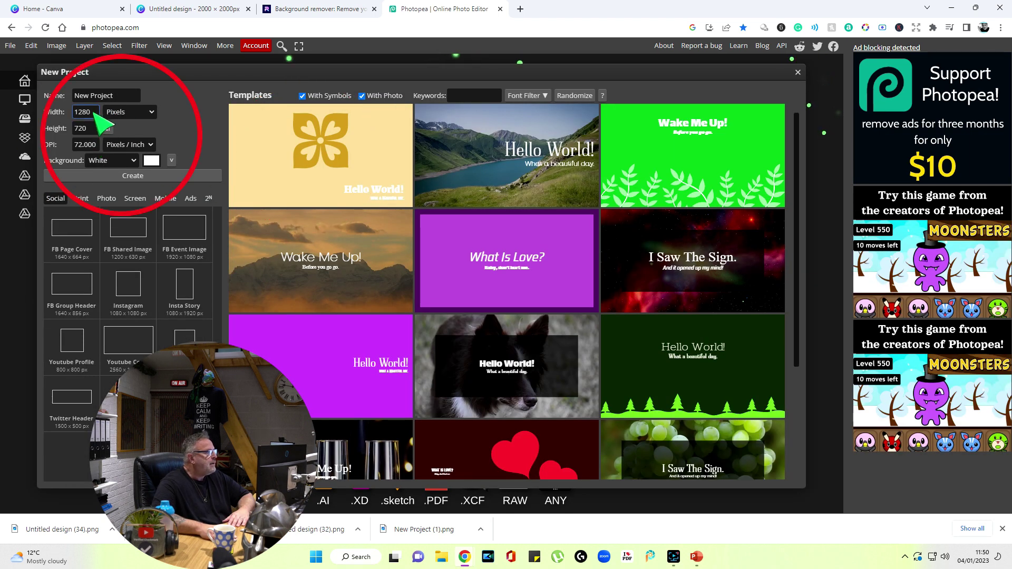
double_click(80, 113)
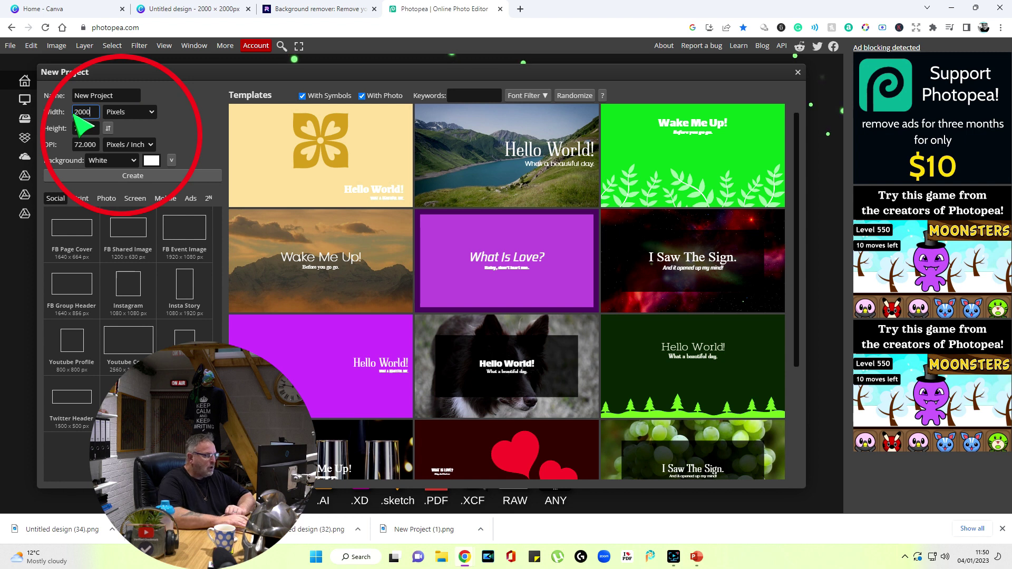
click(85, 130)
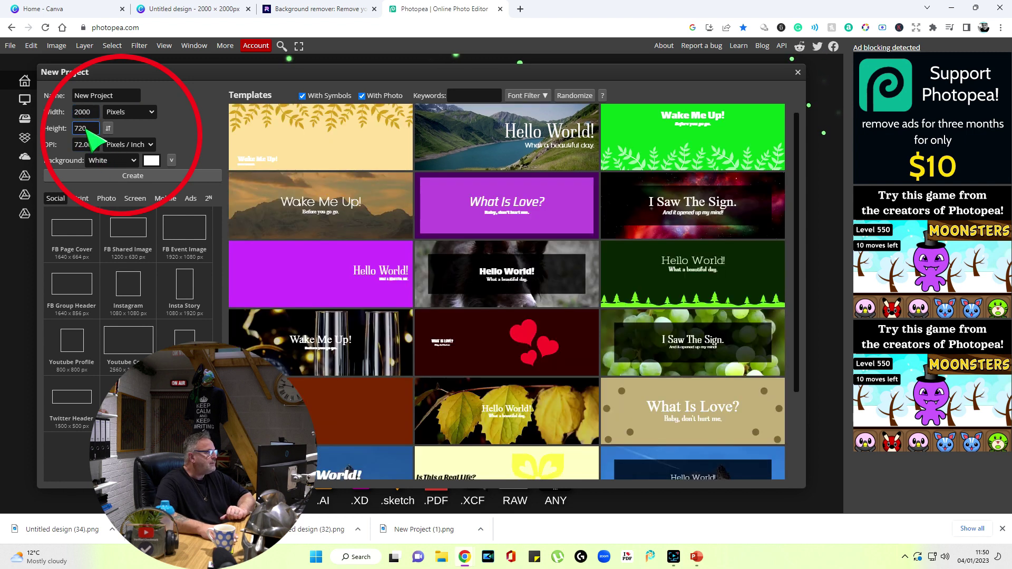
text(2000)
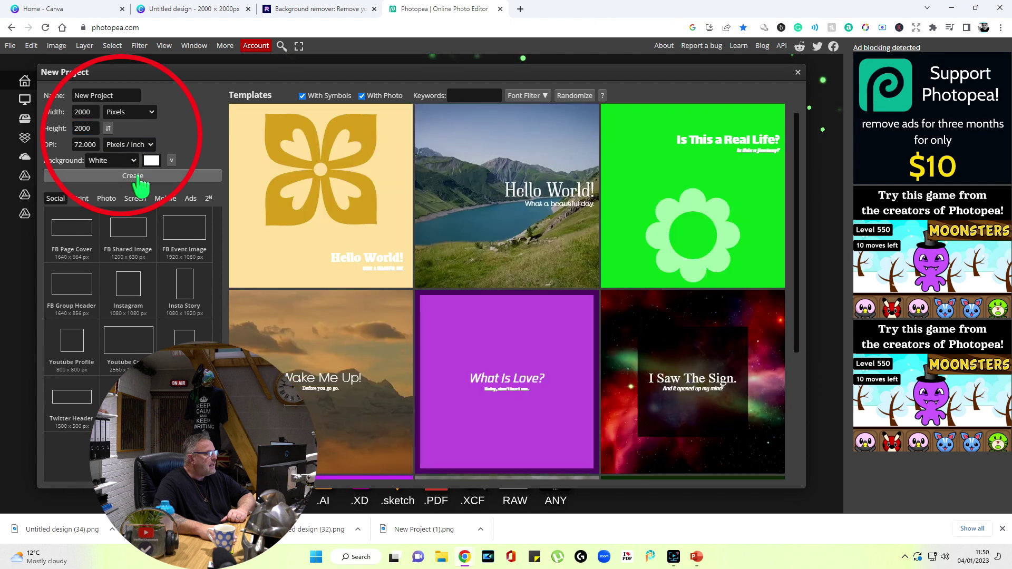
click(133, 176)
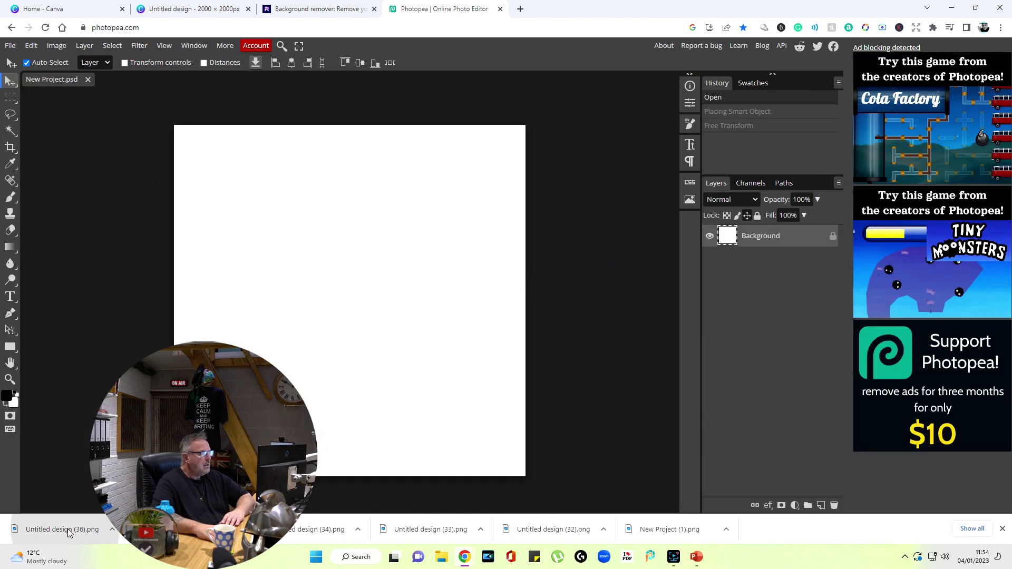
Step: Drop the downloaded silhouette PNG onto the canvas and merge it into the Background layer
drag(62, 529, 352, 285)
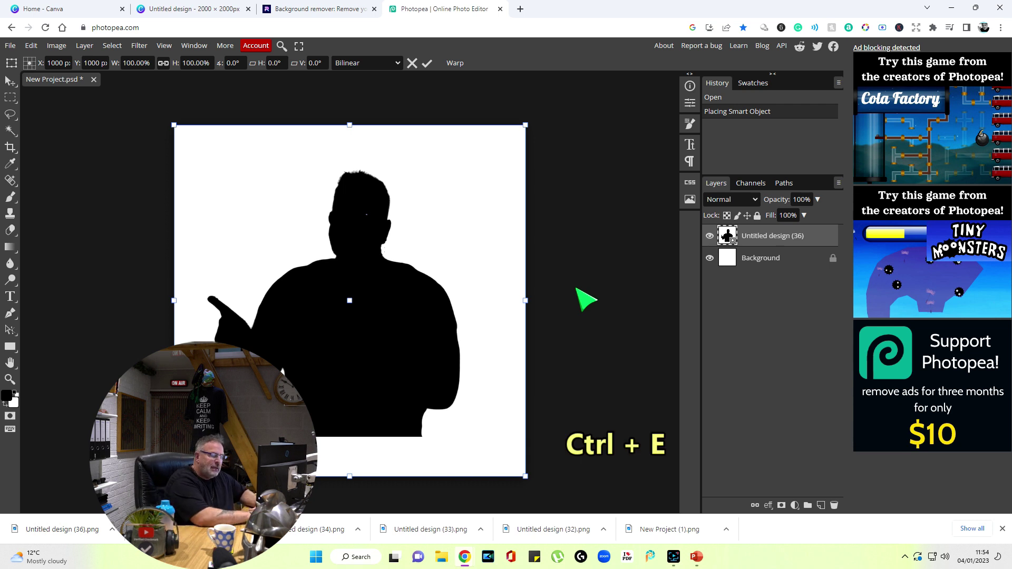
key(ctrl+e)
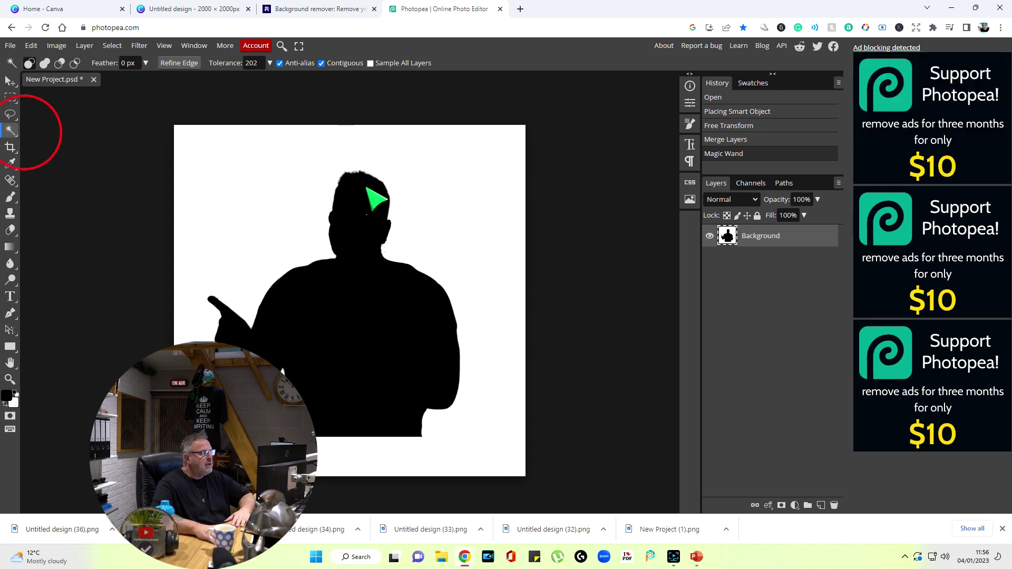
Step: Magic-wand select the black silhouette and delete it, leaving a transparent man-shaped hole
right_click(11, 131)
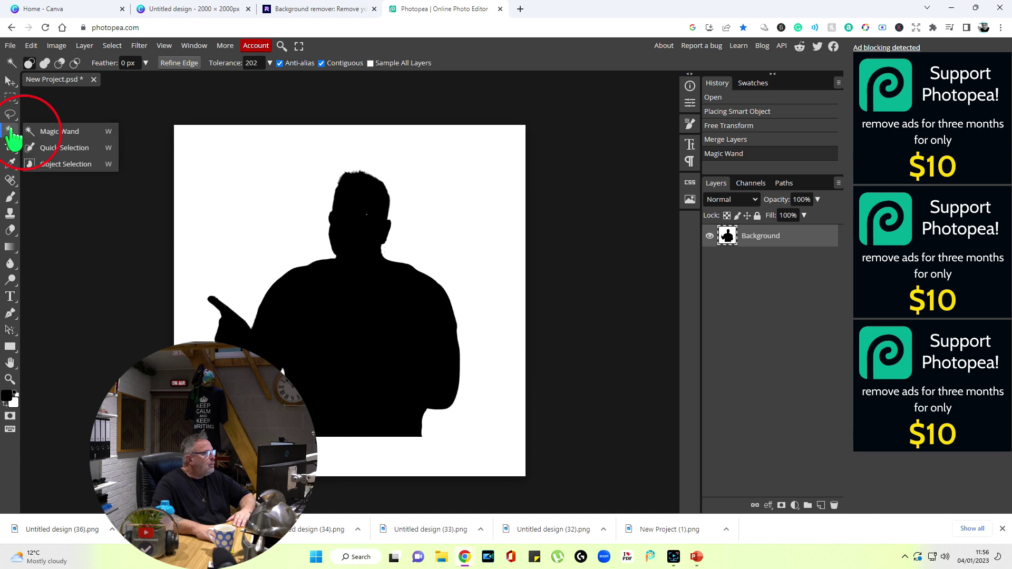
click(48, 131)
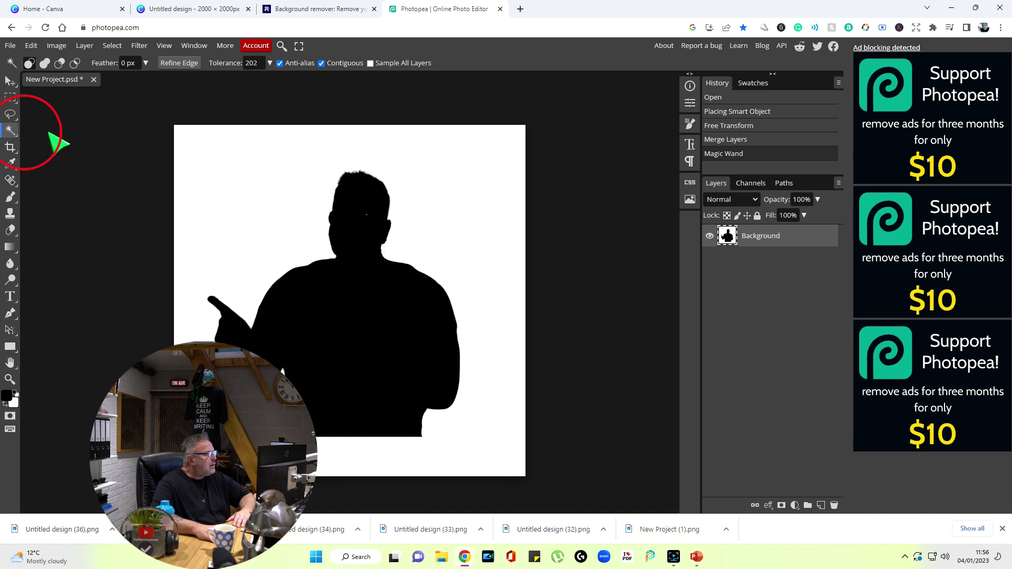
click(352, 197)
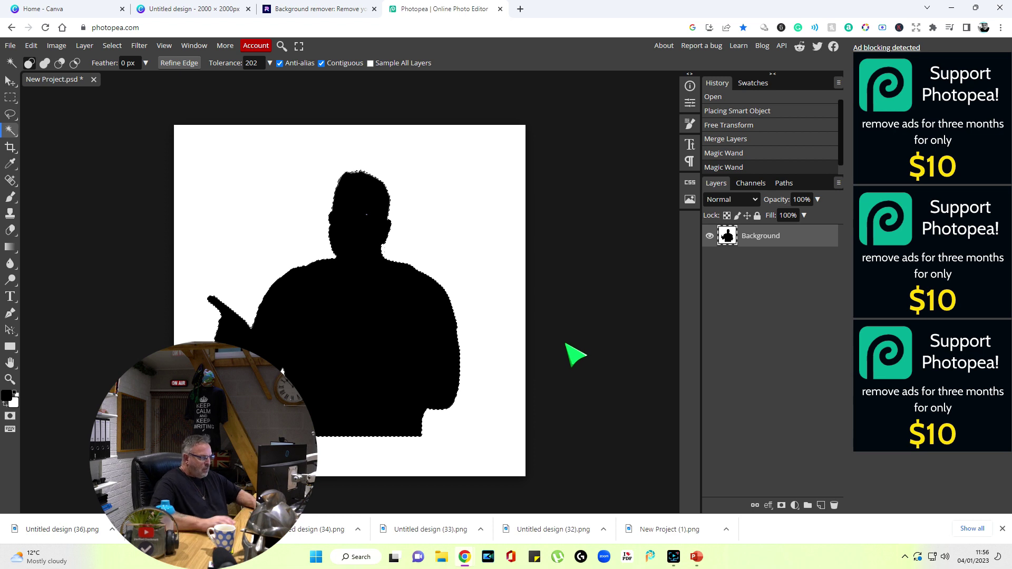
key(Right)
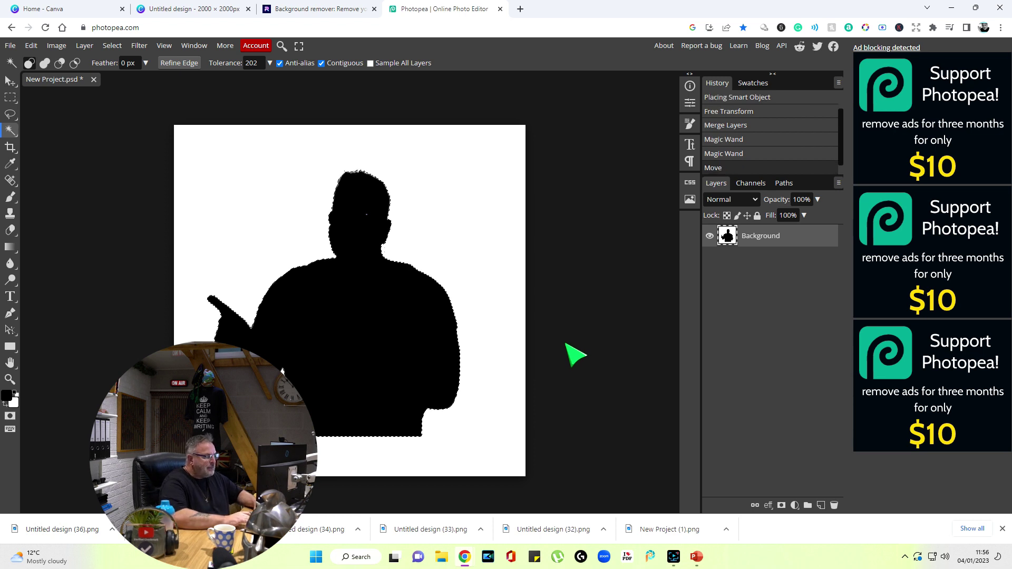
scroll(340, 174, up, 5)
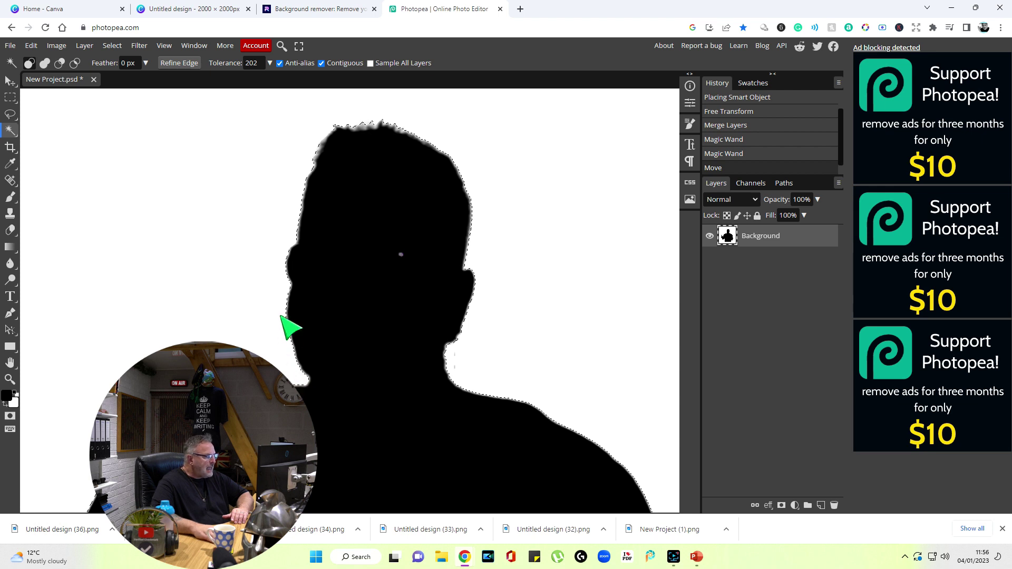
scroll(506, 342, up, 4)
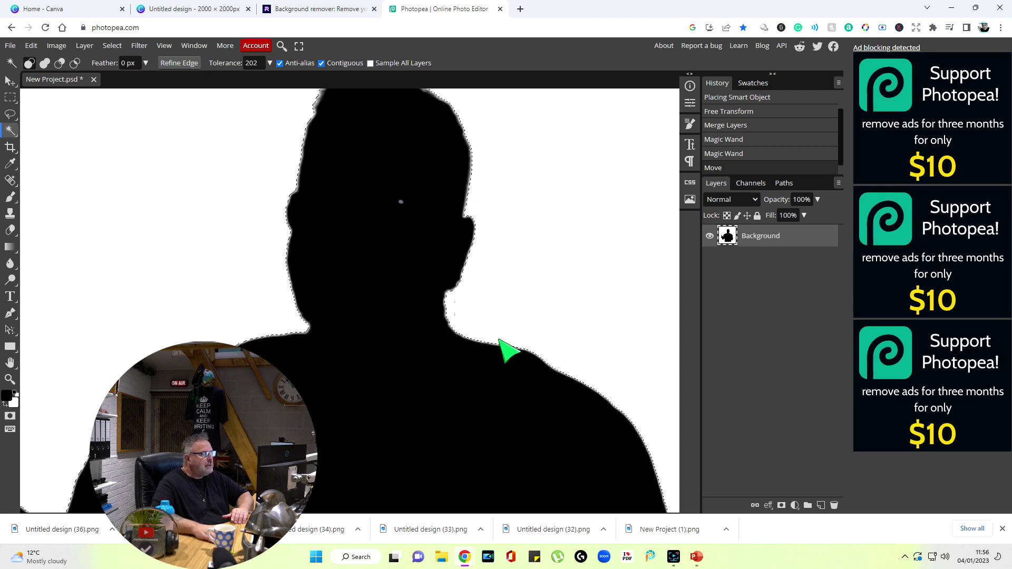
scroll(625, 321, down, 5)
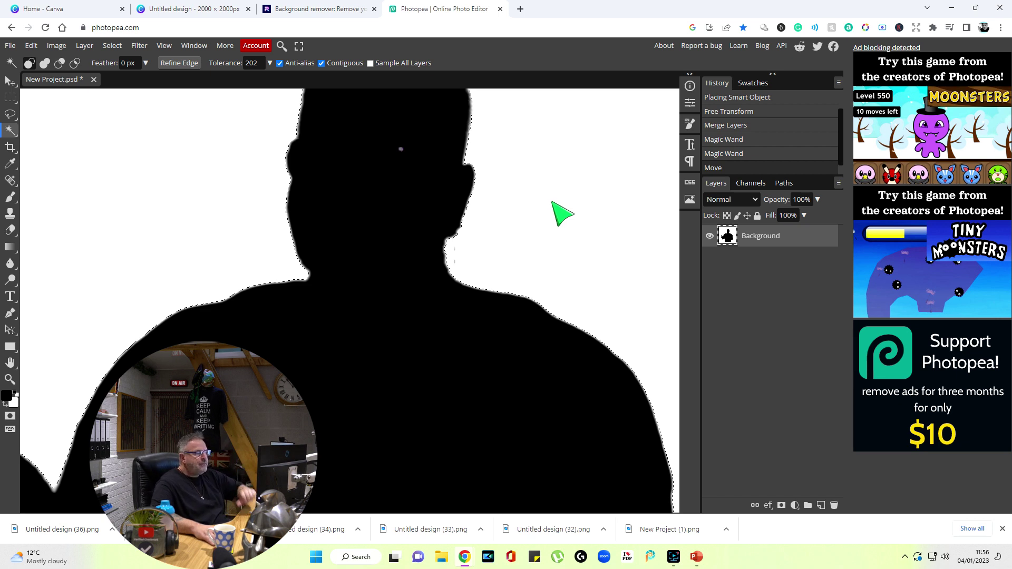
scroll(562, 213, down, 4)
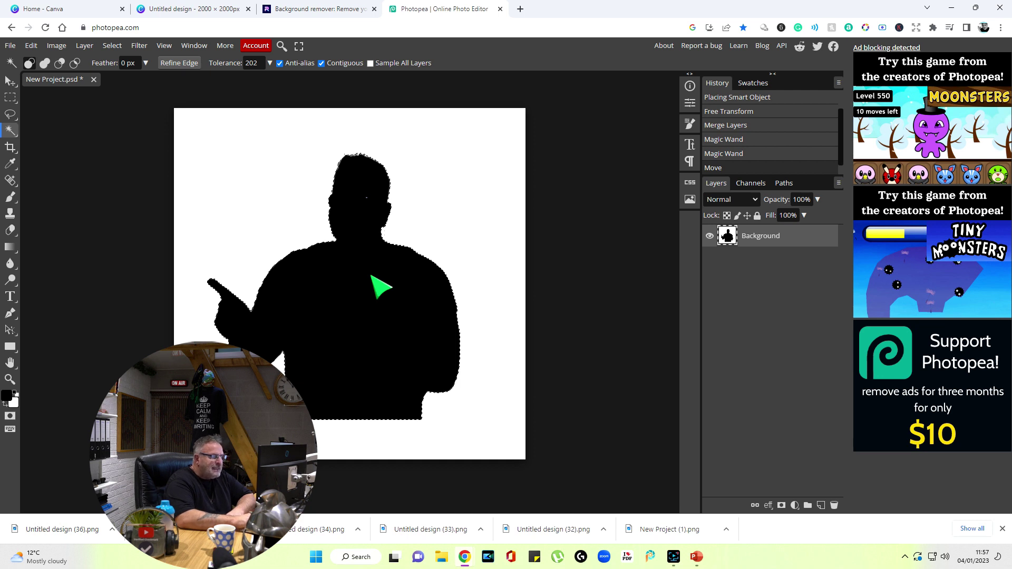
key(Delete)
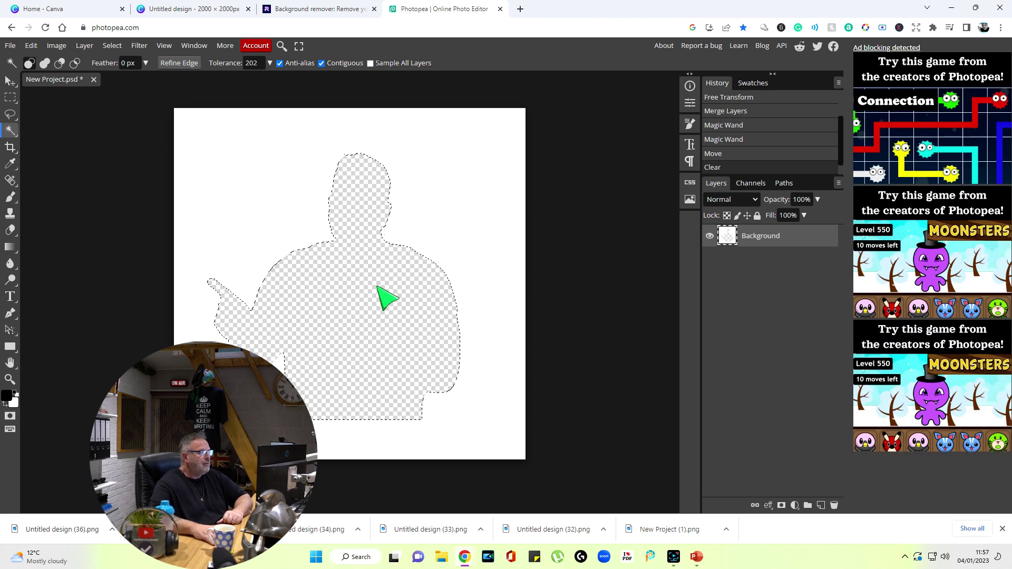
Step: Export the image as a PNG through Save for web, then switch back to Canva
click(11, 46)
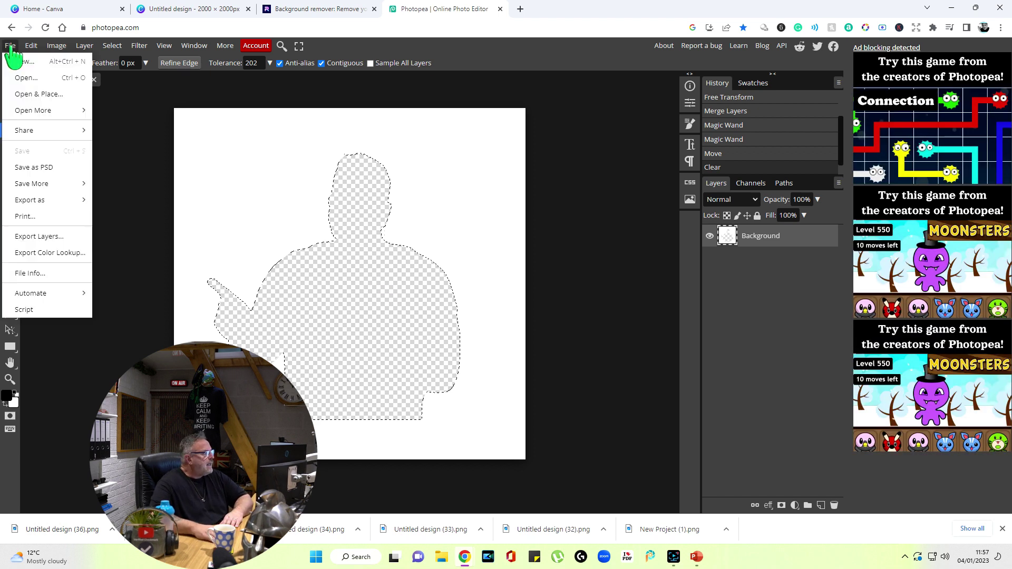
mouse_move(74, 202)
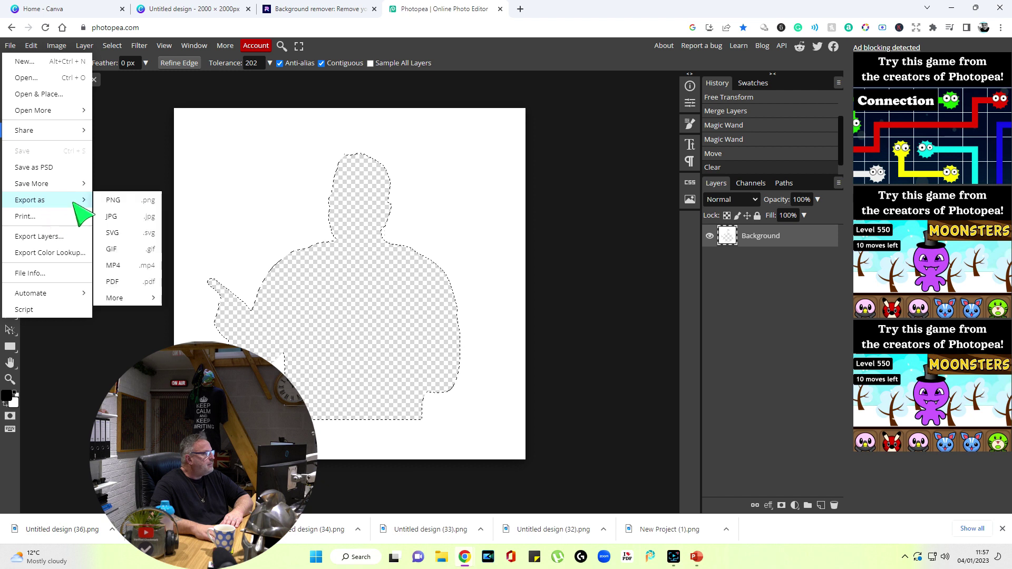
click(148, 206)
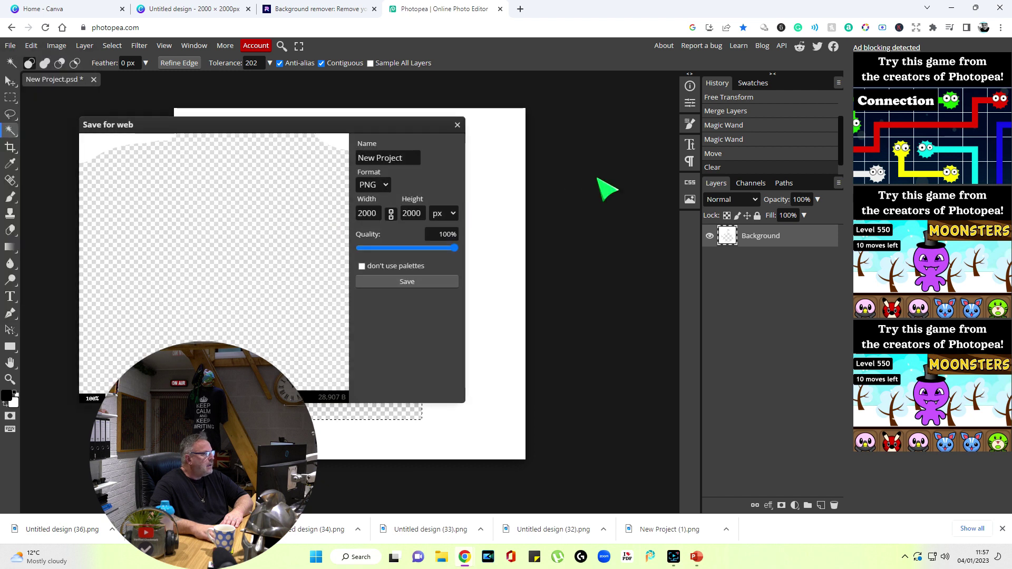
click(407, 283)
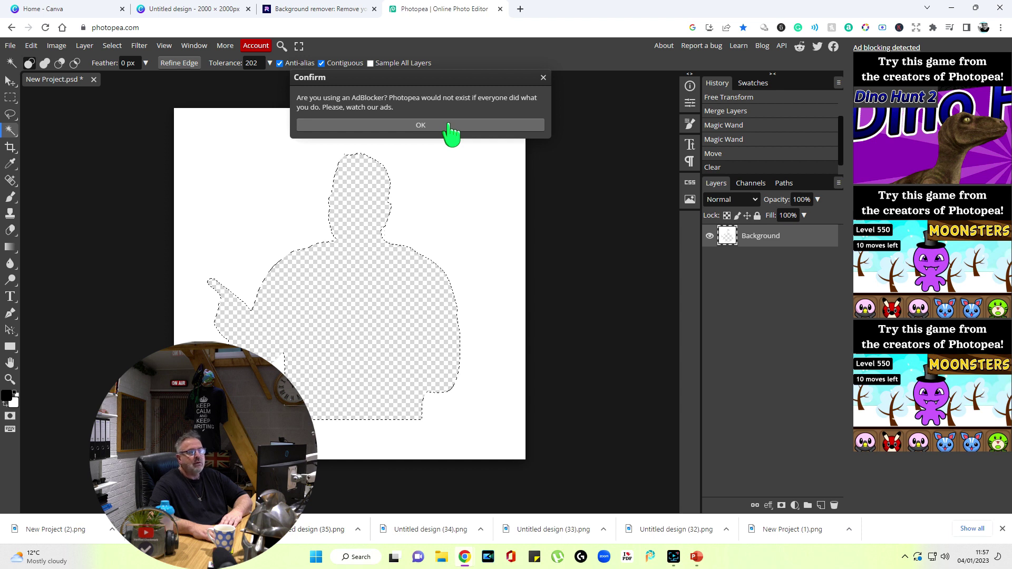
click(420, 125)
key(ctrl+2)
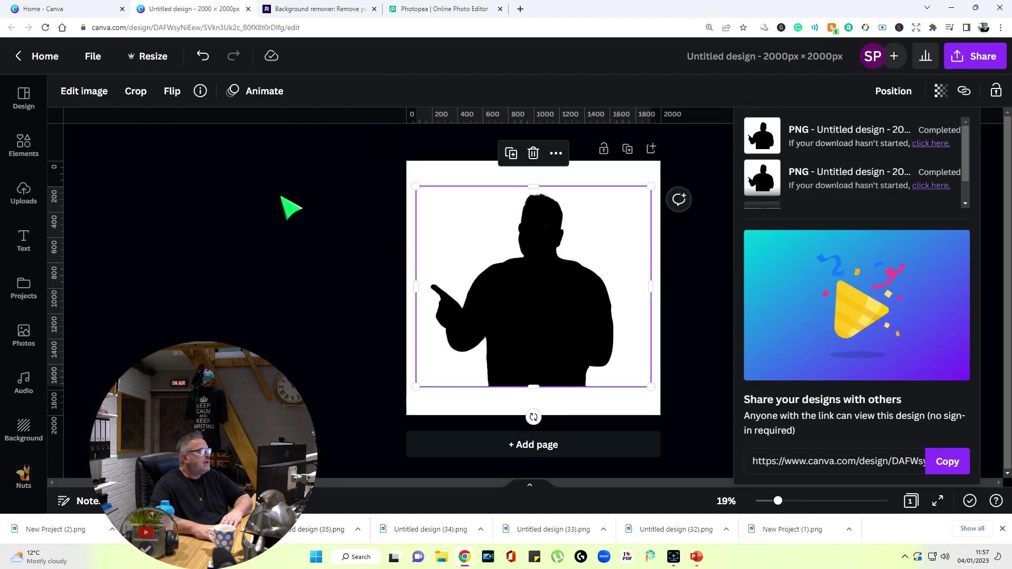
Step: Delete the black silhouette and place the uploaded New Project (2).png on the page instead
click(525, 268)
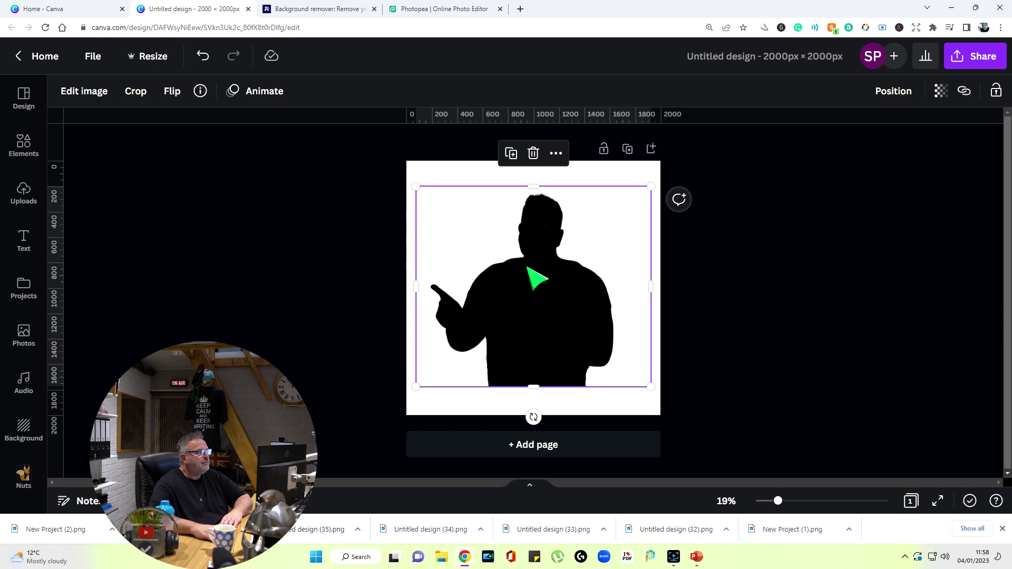
key(Delete)
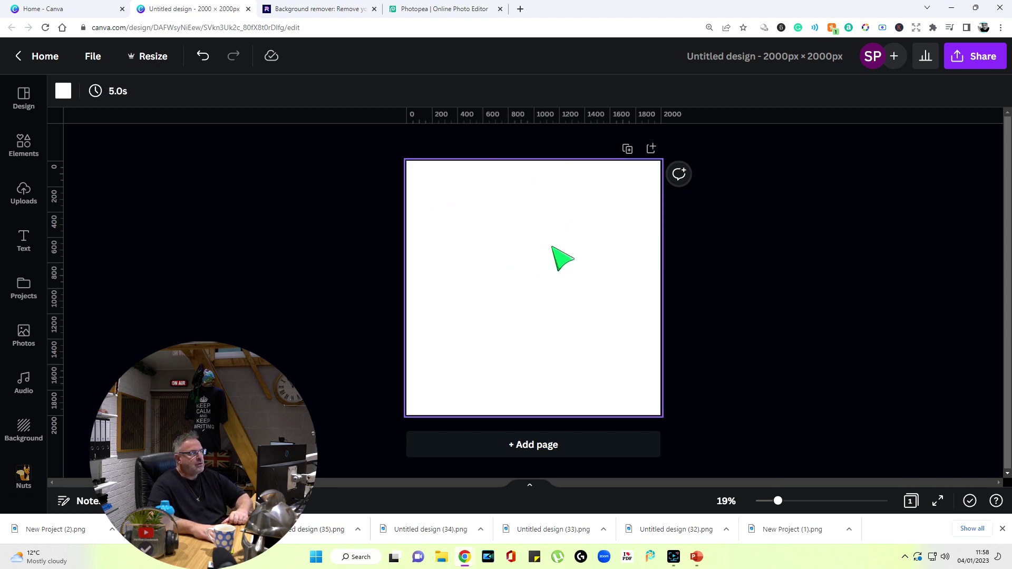
click(785, 501)
drag(43, 536, 655, 267)
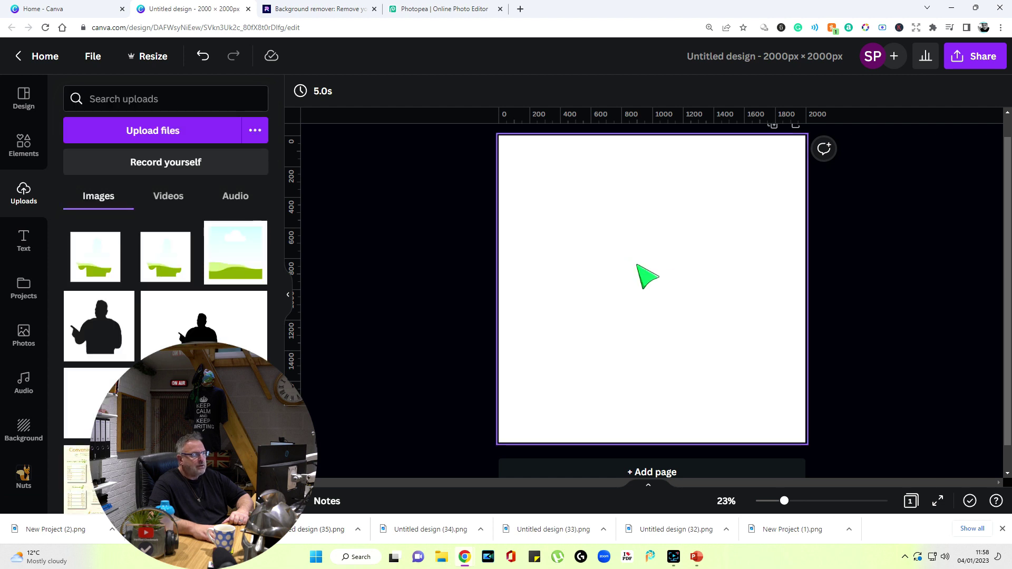
click(289, 295)
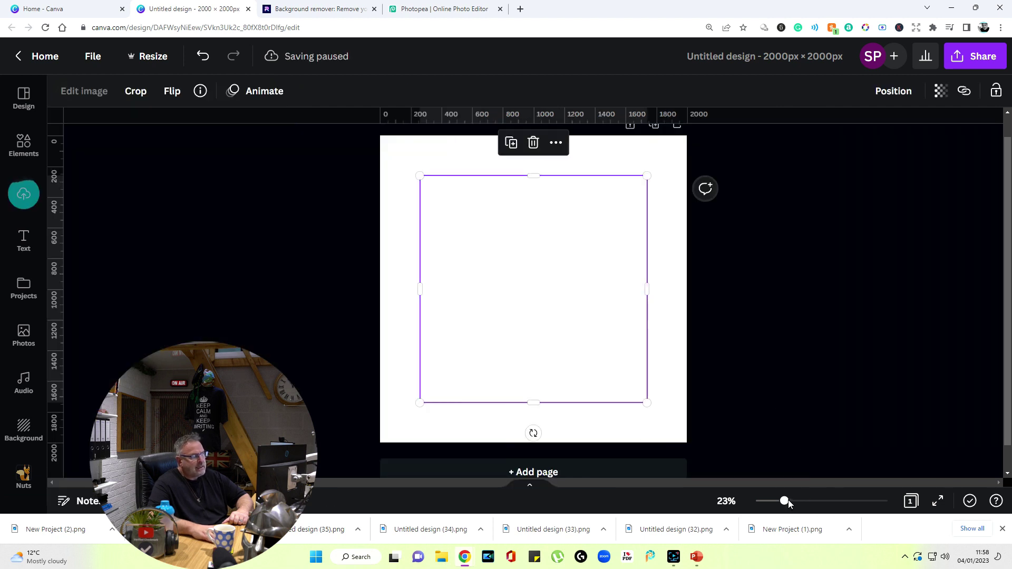
drag(785, 501, 815, 501)
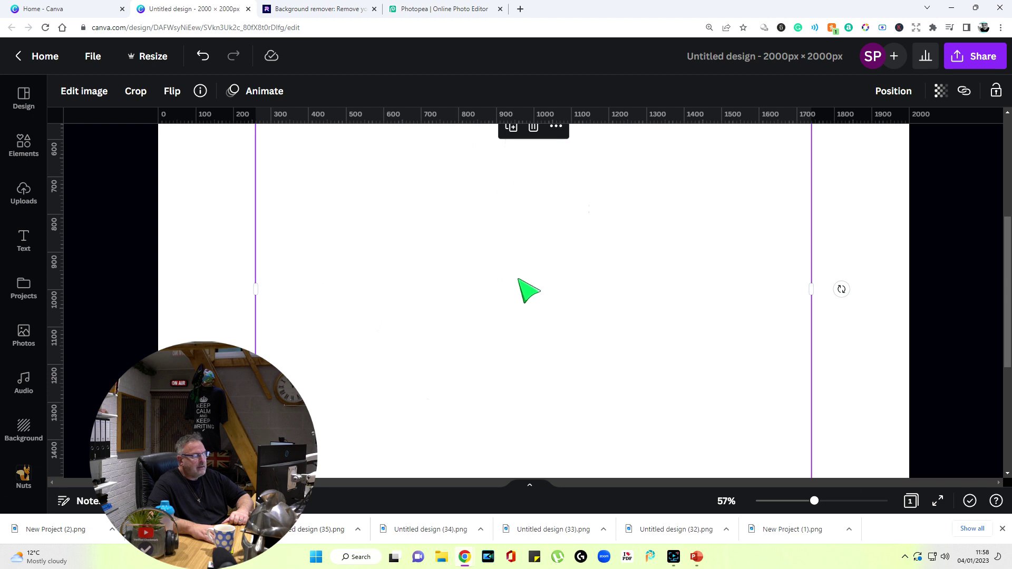
drag(818, 505, 839, 502)
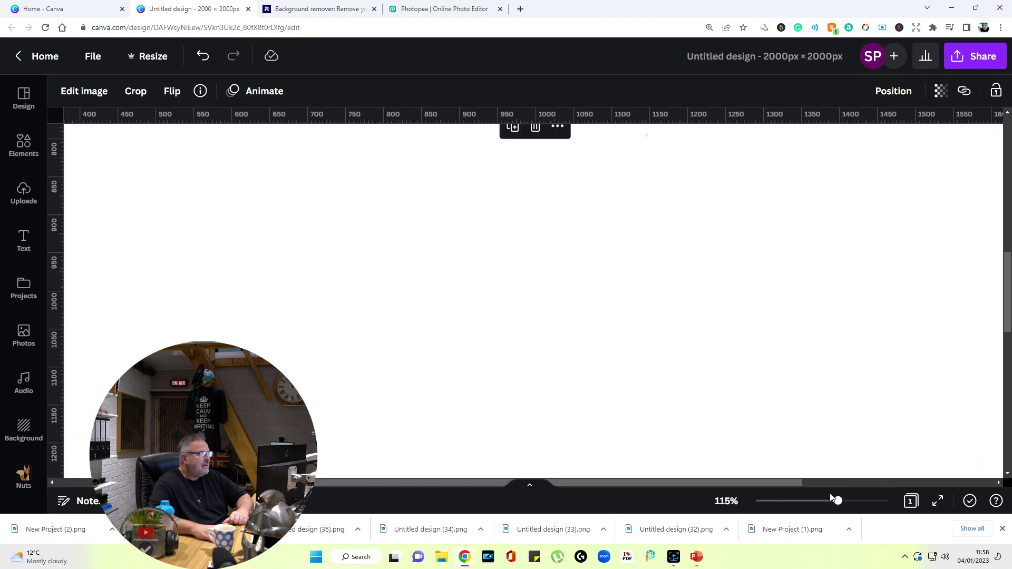
drag(838, 502, 790, 502)
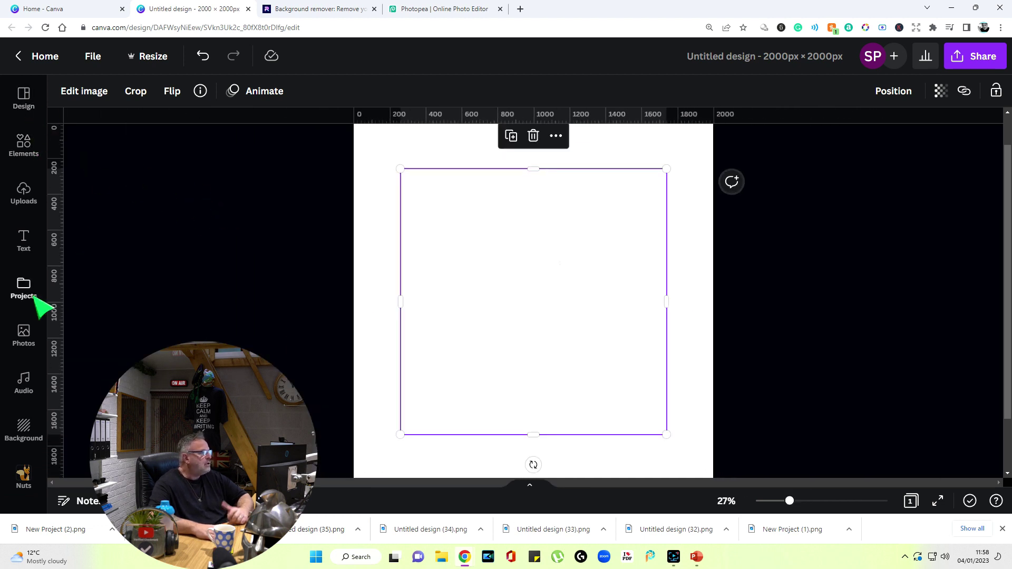
Step: Add a pink floral stock photo and send it behind the cutout image
click(28, 337)
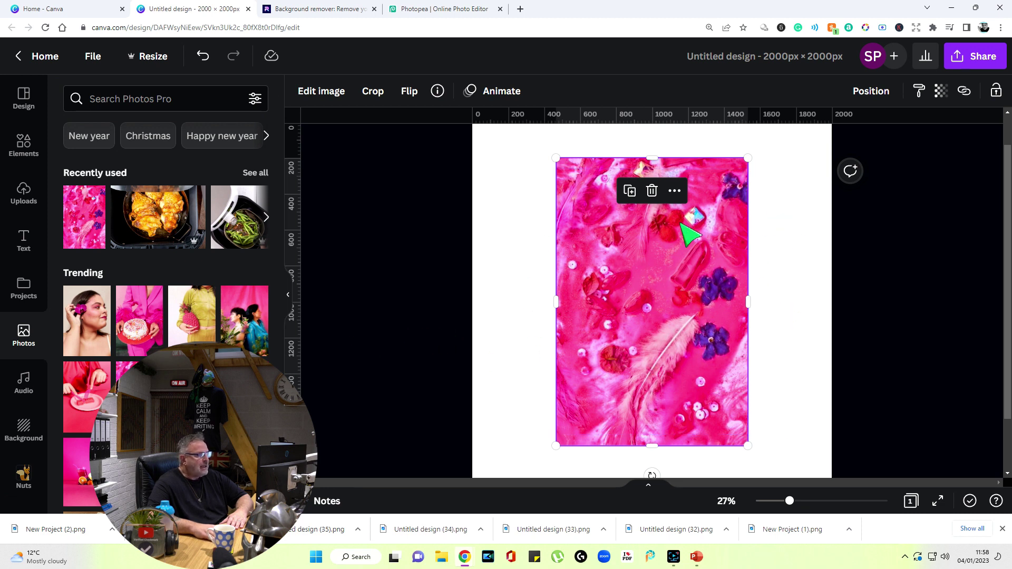
right_click(672, 313)
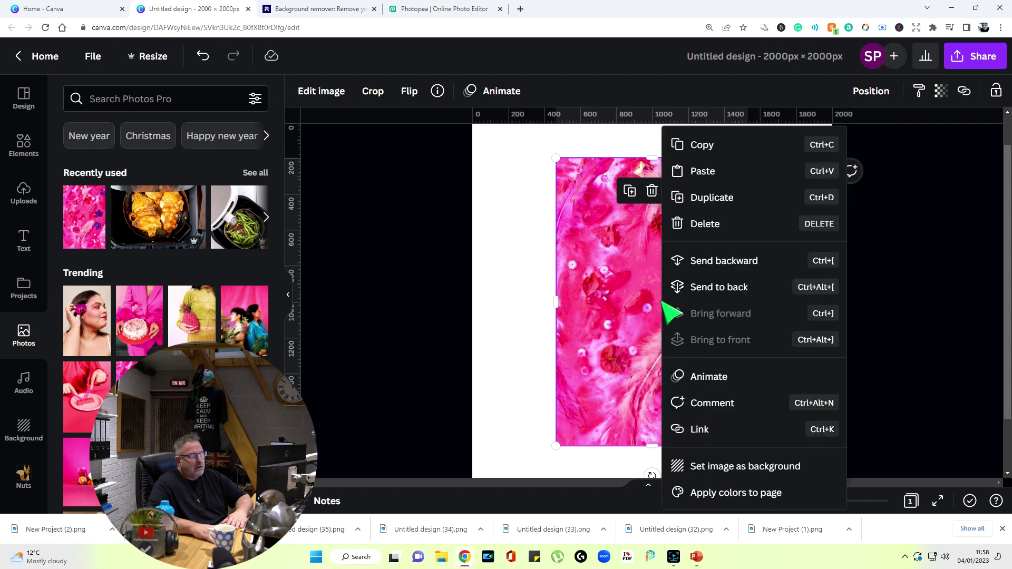
click(701, 287)
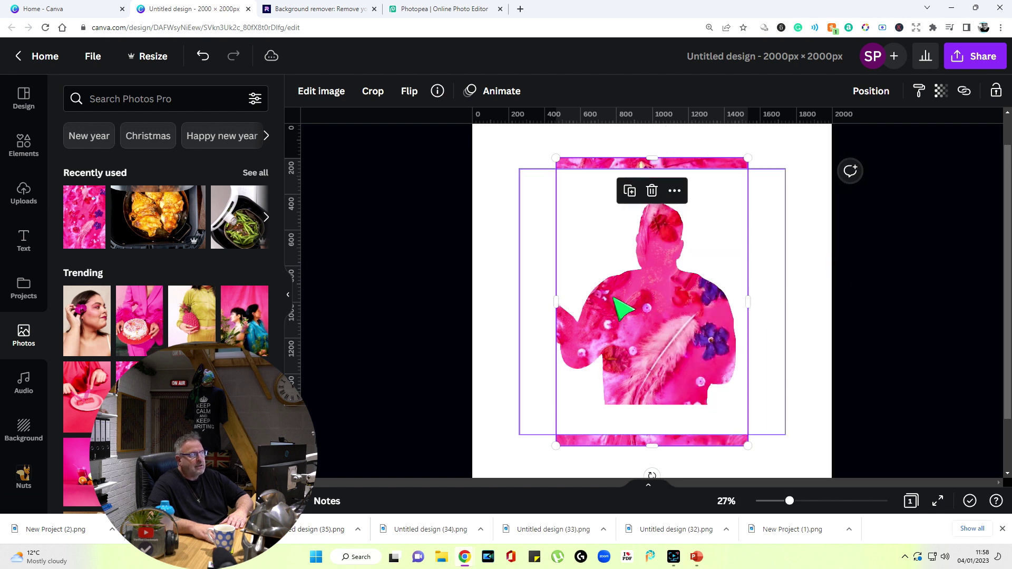
Step: Resize the pink photo to 1,158 × 1,300 so it fills only the silhouette
drag(555, 302, 539, 302)
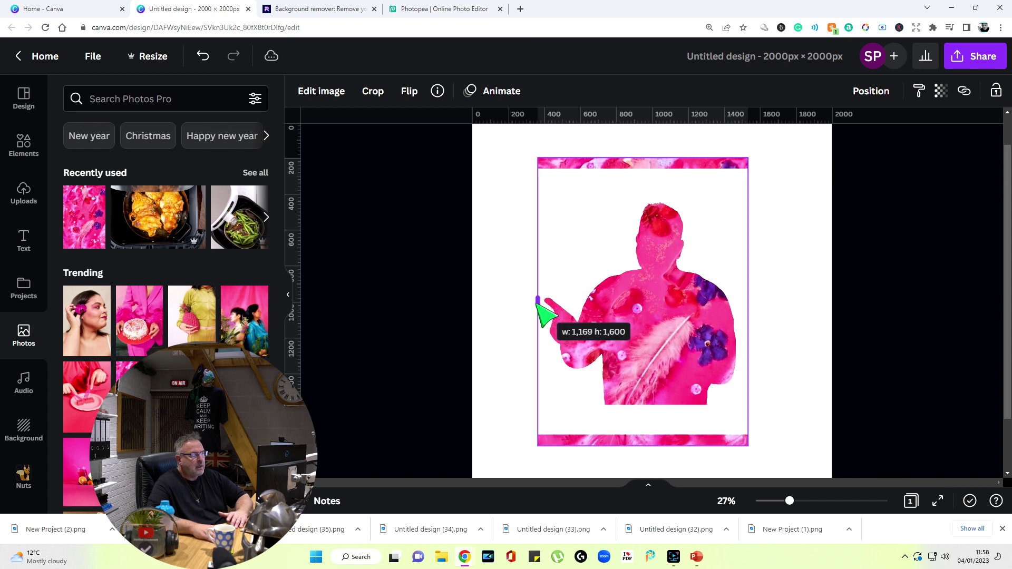
drag(746, 301, 746, 303)
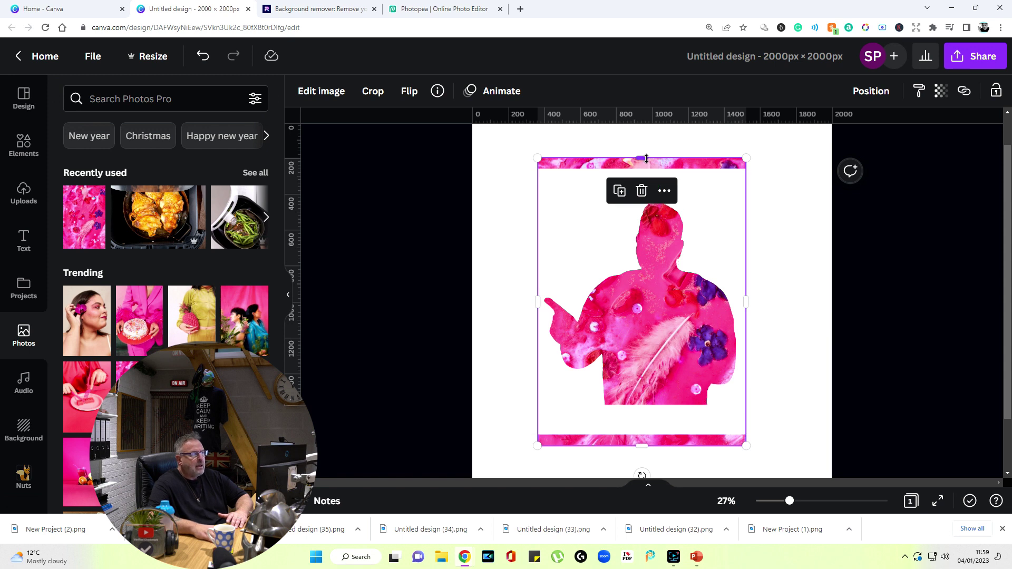
drag(647, 158, 652, 192)
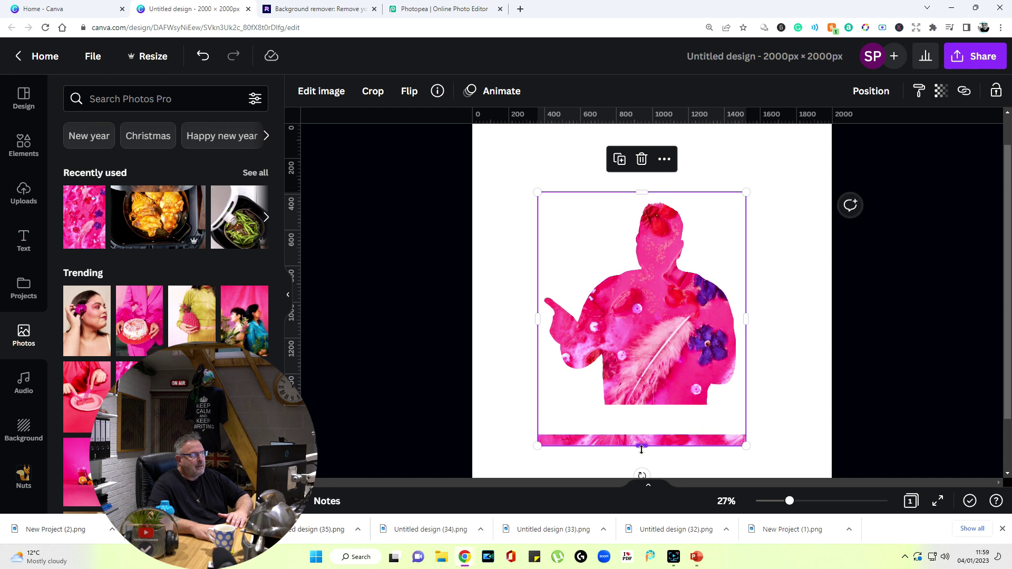
drag(645, 447, 660, 421)
click(907, 364)
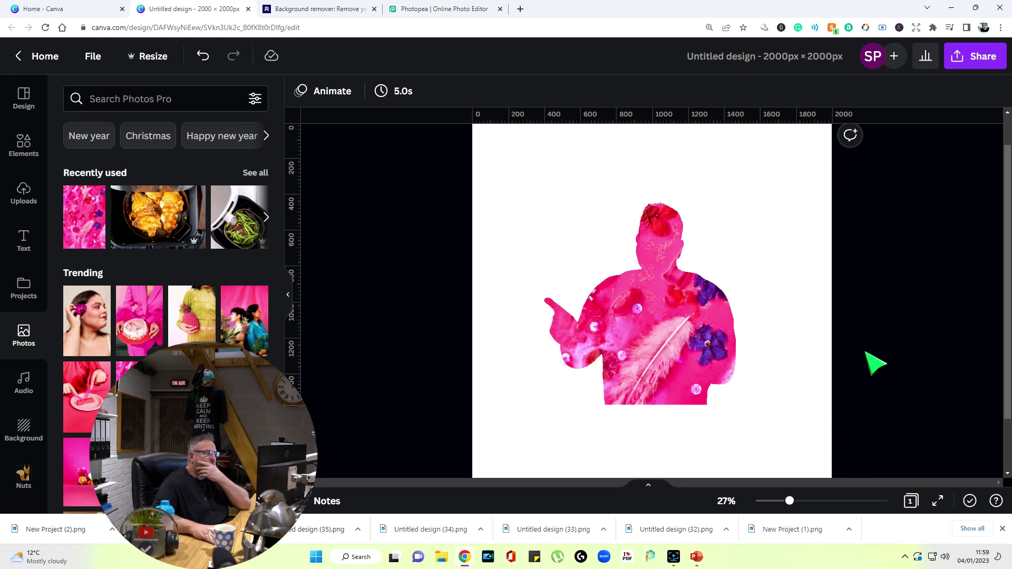
Step: Undo back to the landscape image and send it behind the silhouette
click(203, 56)
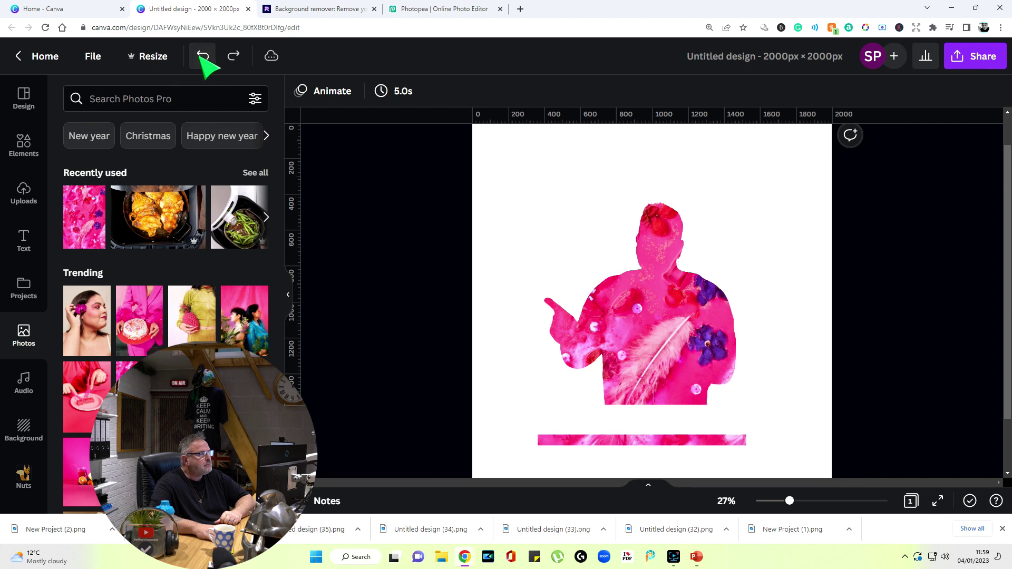
click(203, 56)
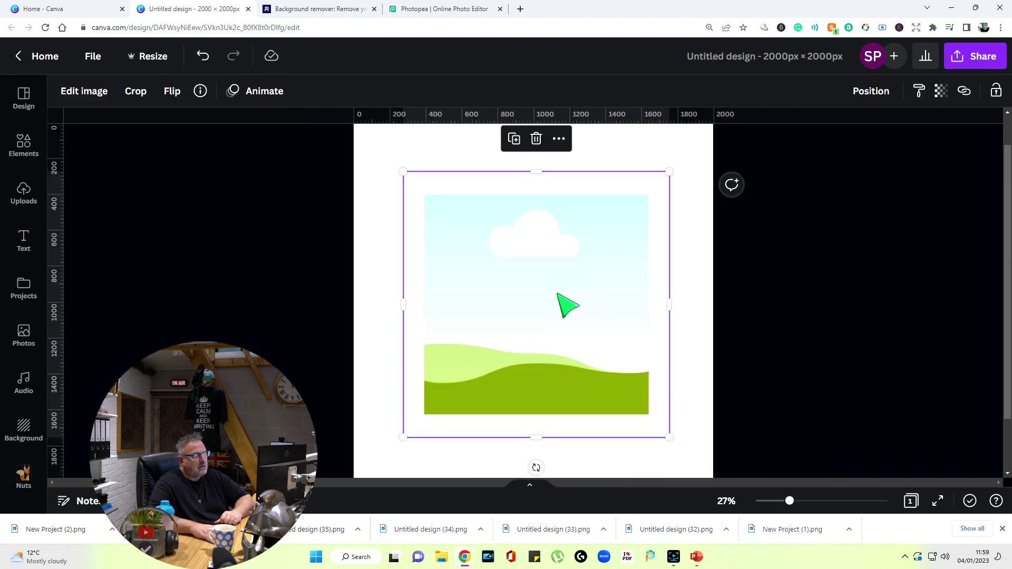
right_click(560, 294)
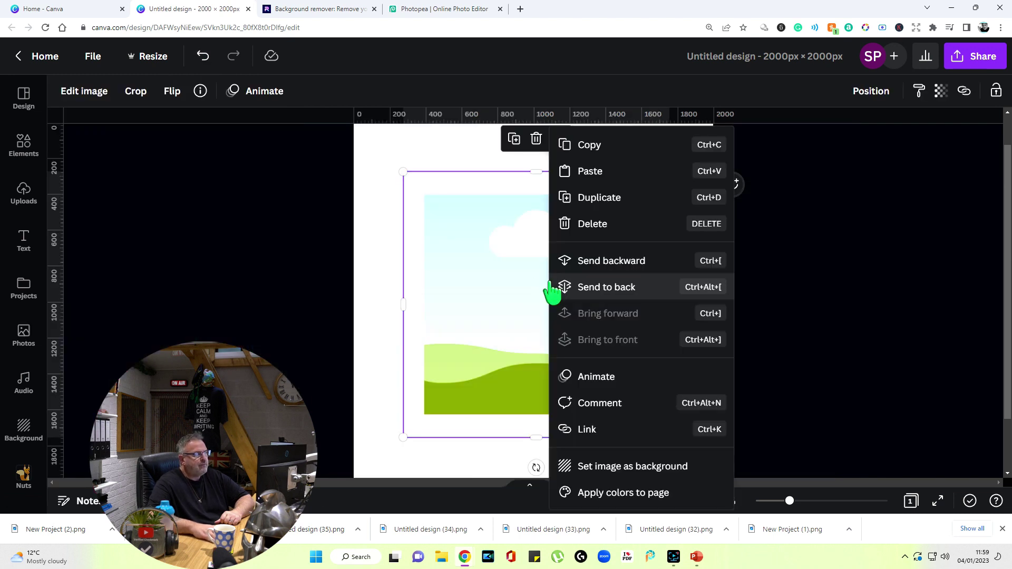
click(590, 286)
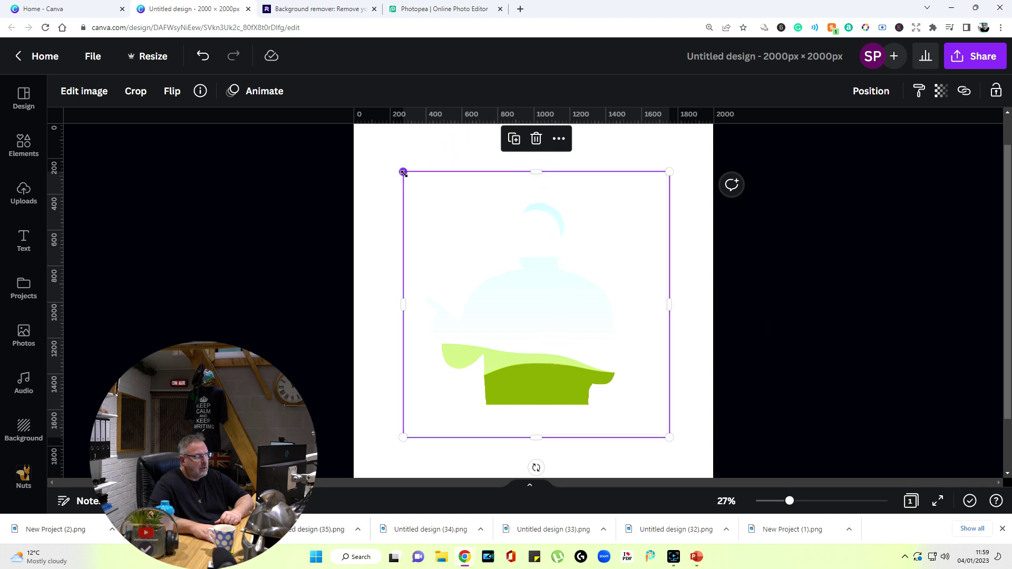
Step: Enlarge the landscape to 1,740 × 1,740 so sky and hills fill the man-shaped cutout
drag(403, 172, 164, 87)
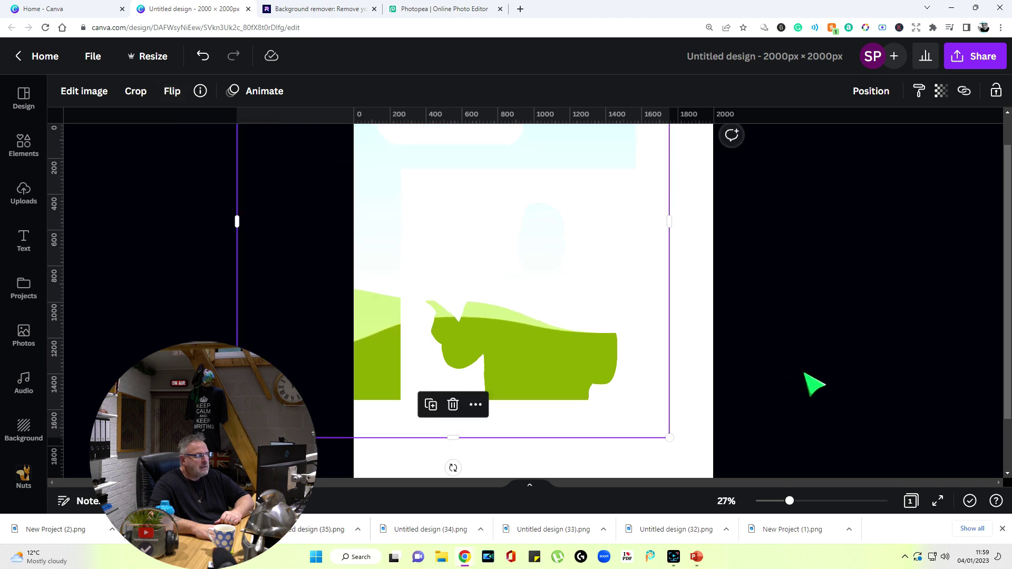
click(802, 370)
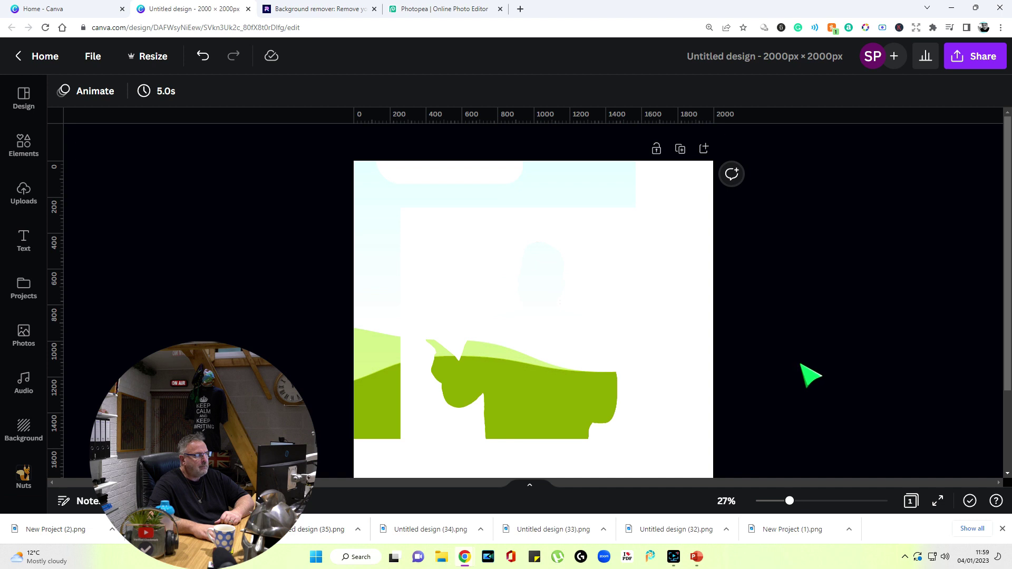
drag(534, 209, 553, 164)
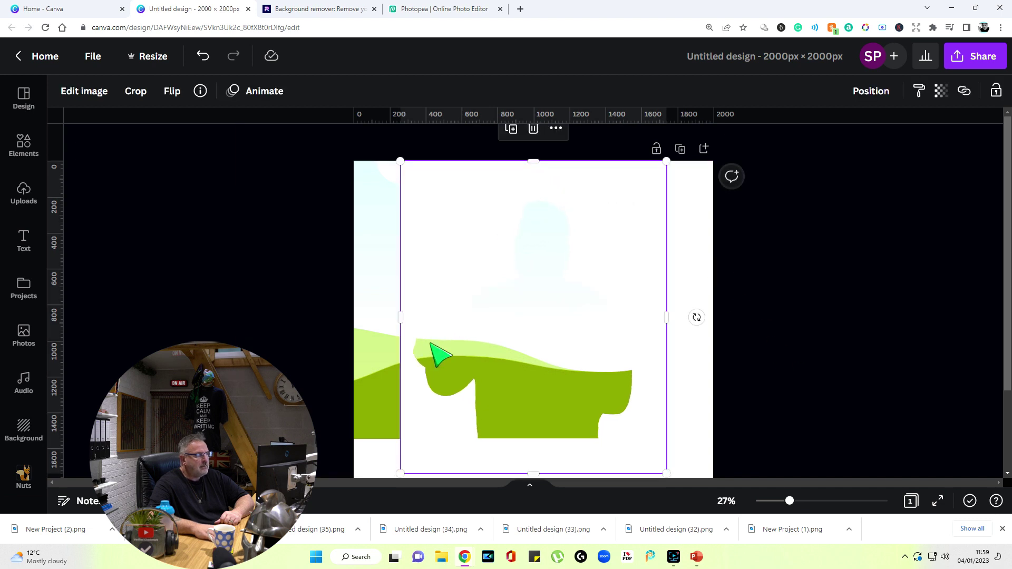
drag(398, 317, 355, 318)
click(858, 366)
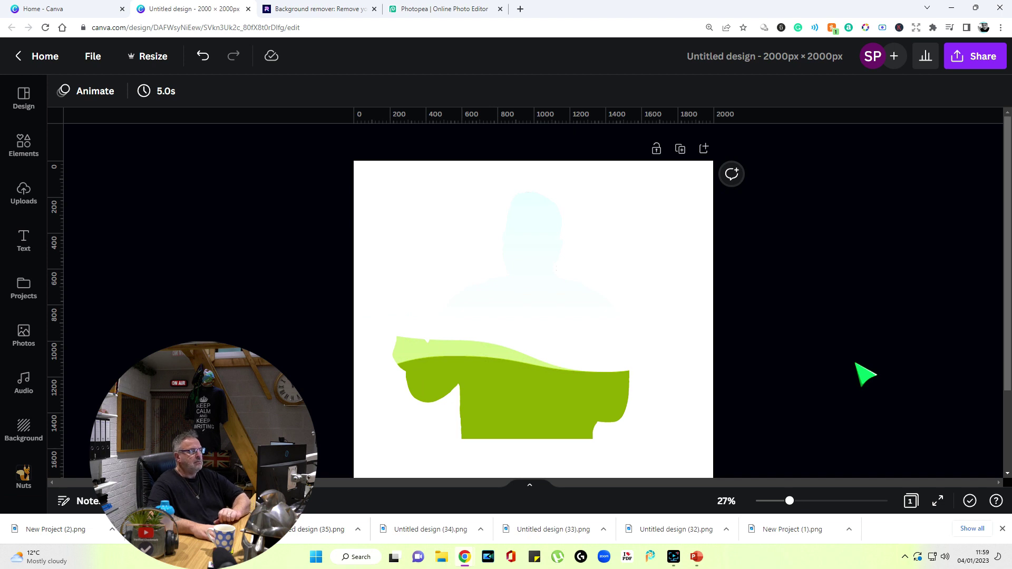
click(551, 345)
Step: Check the landscape image's selection and editing effects, leaving it unchanged
click(891, 303)
click(583, 369)
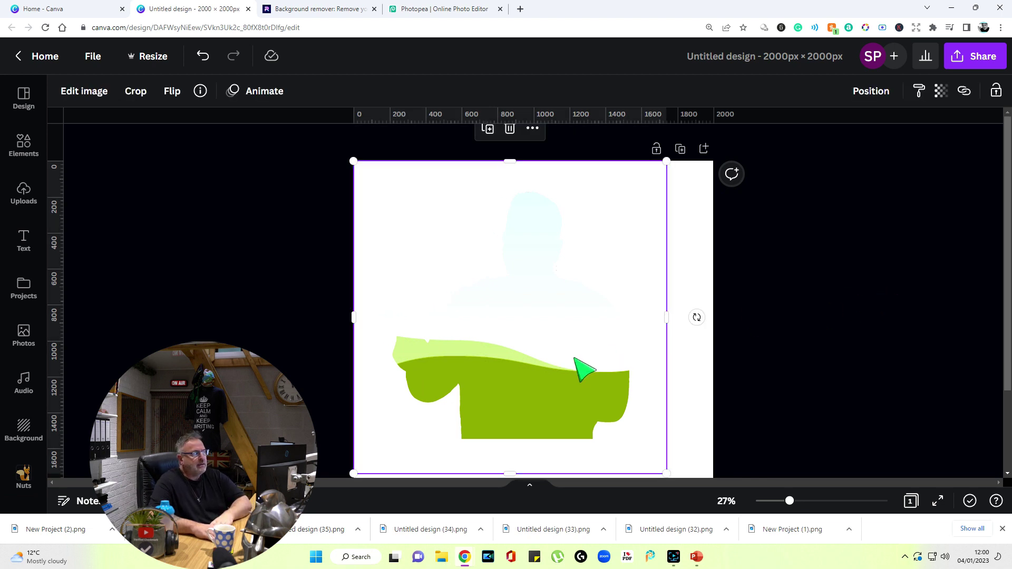
click(861, 309)
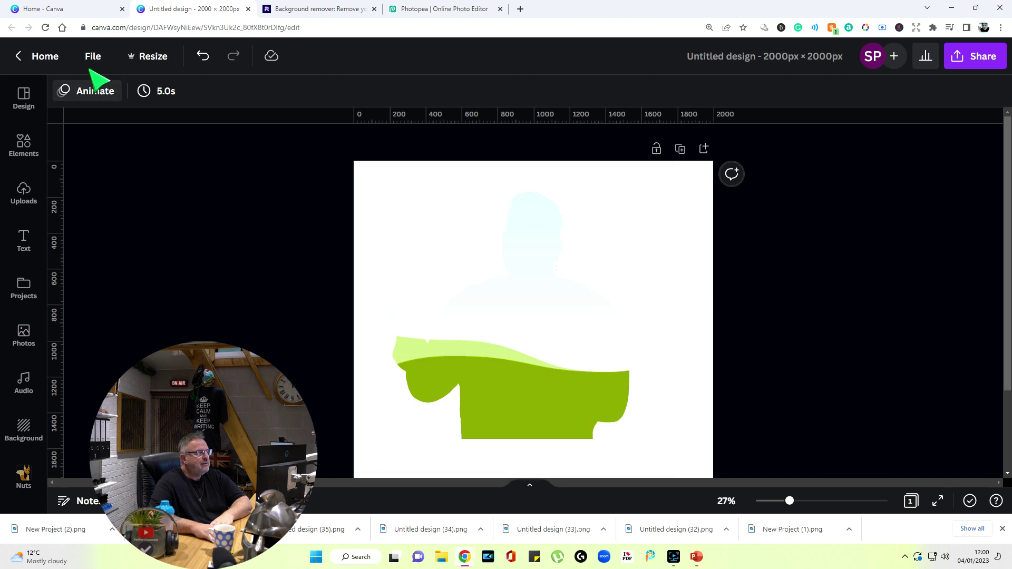
click(530, 327)
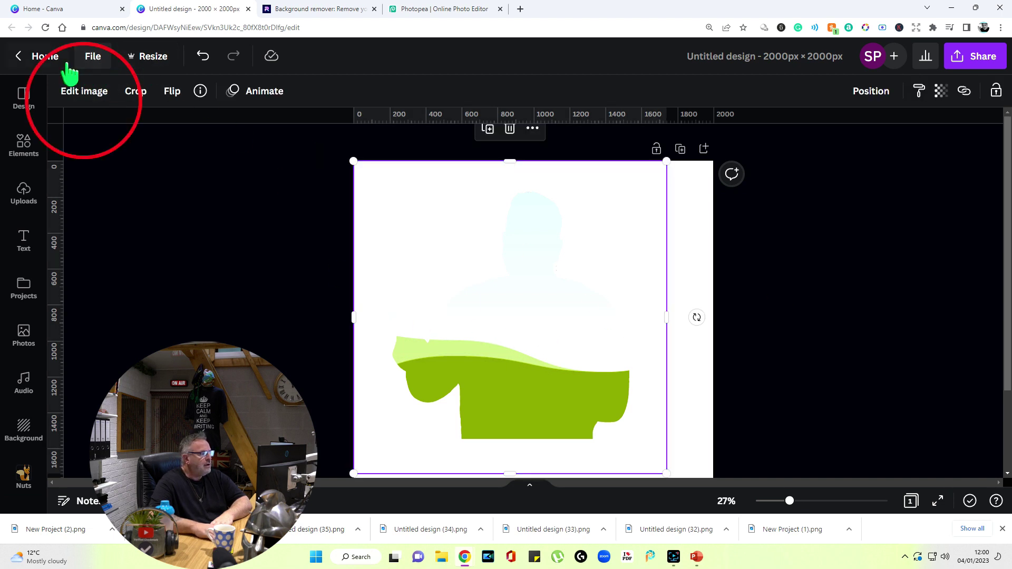
click(103, 96)
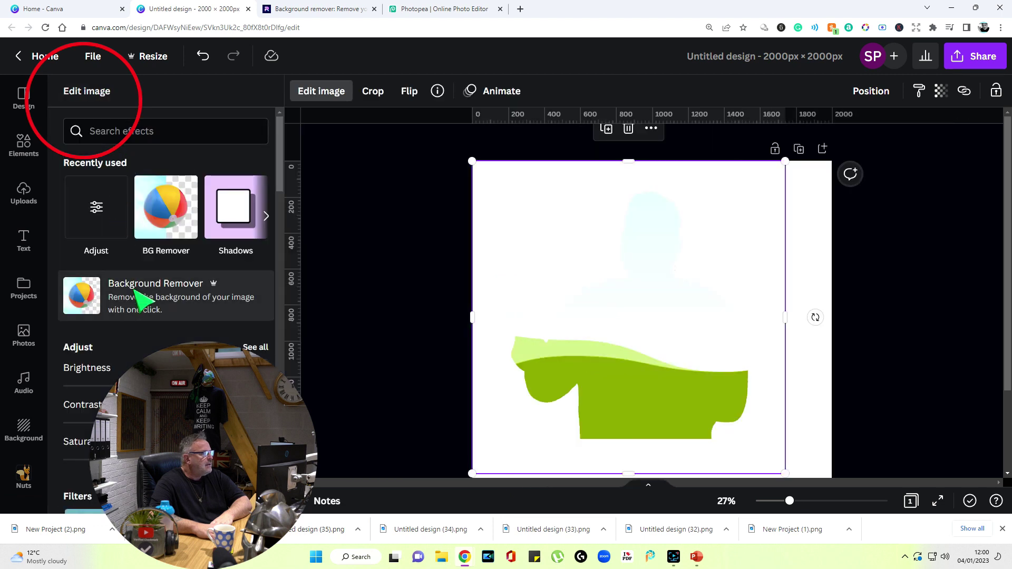
click(739, 220)
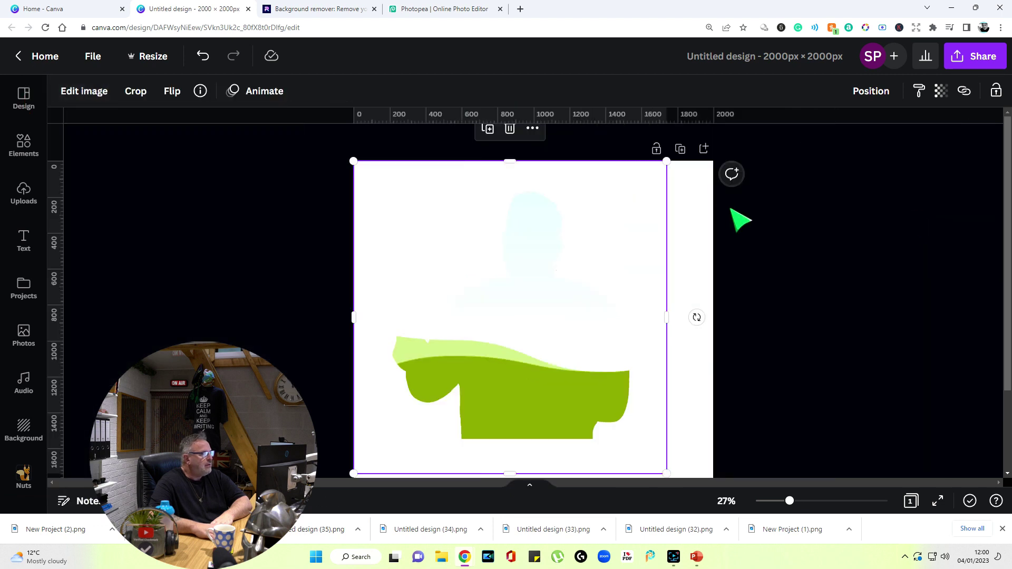
click(838, 255)
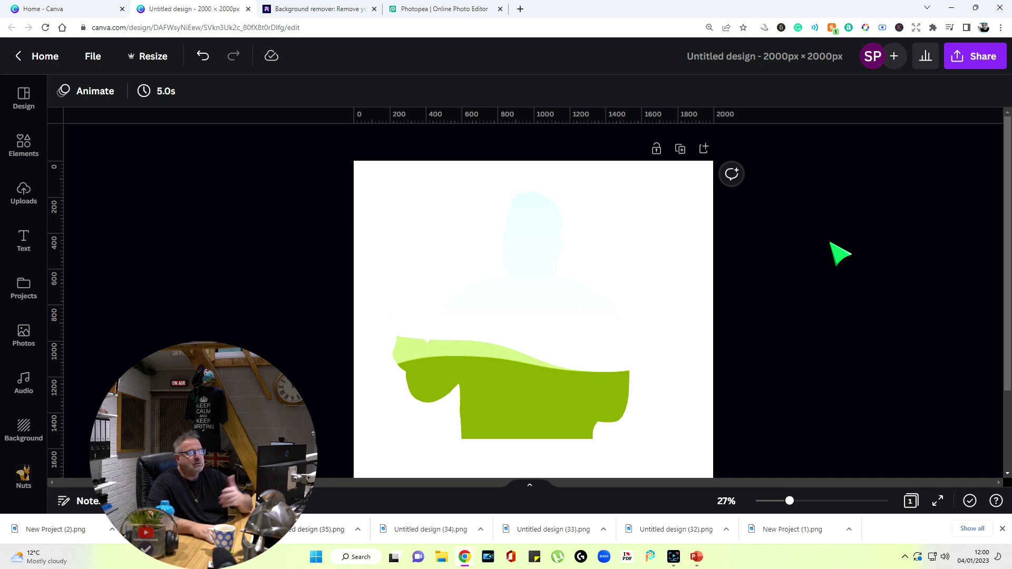
Step: Download the design from Share as a 2000 × 2000 PNG
click(978, 57)
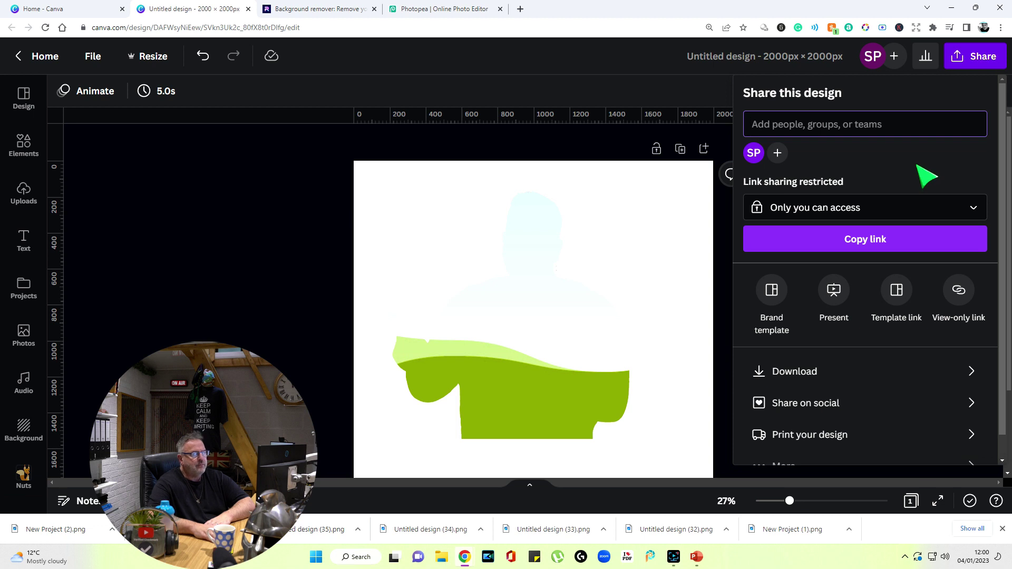
click(807, 371)
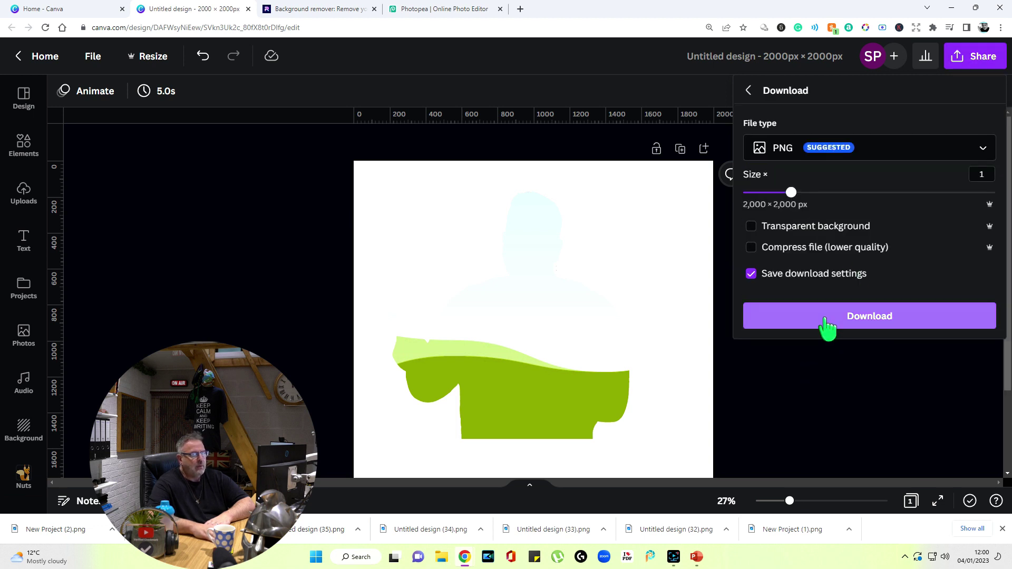
click(837, 319)
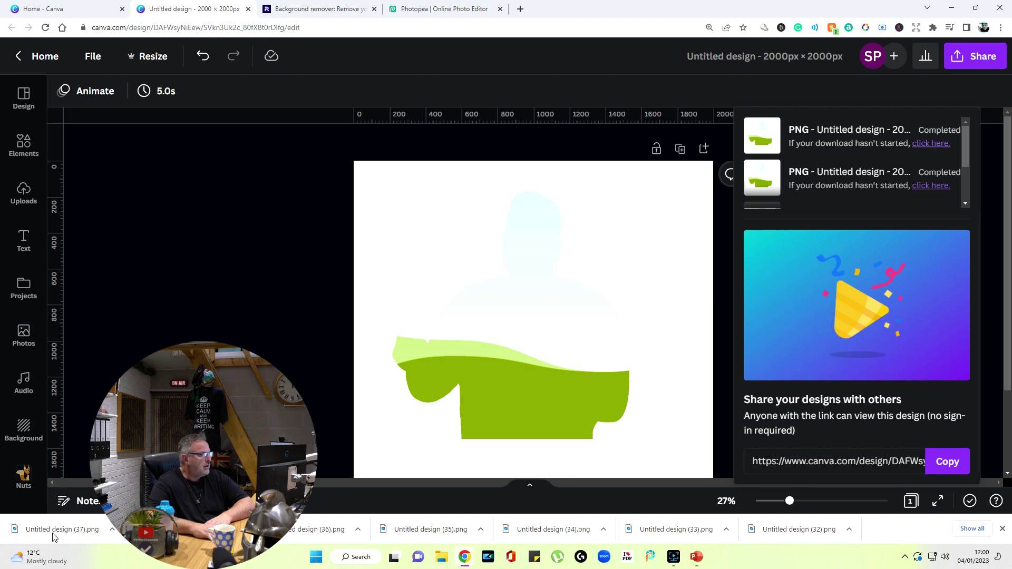
click(194, 338)
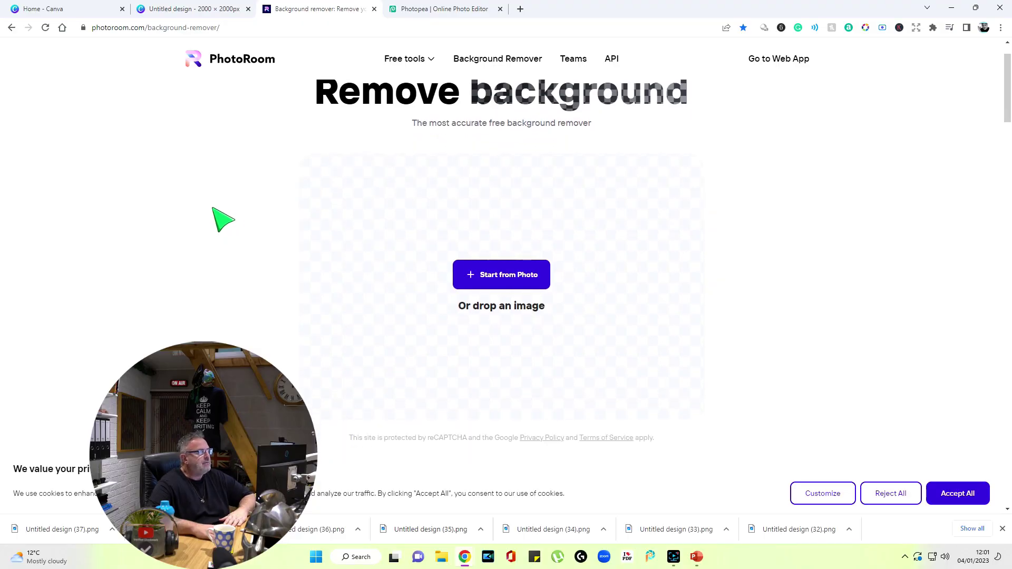
Step: Accept cookies, drop Untitled design (37).png into PhotoRoom, and download the background-free cut-out
click(969, 494)
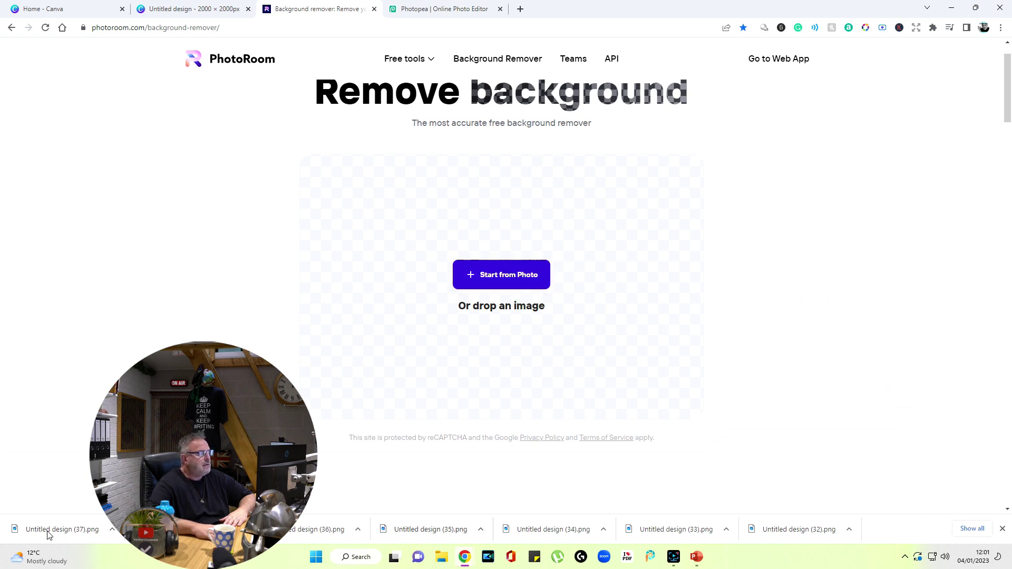
drag(47, 534, 520, 287)
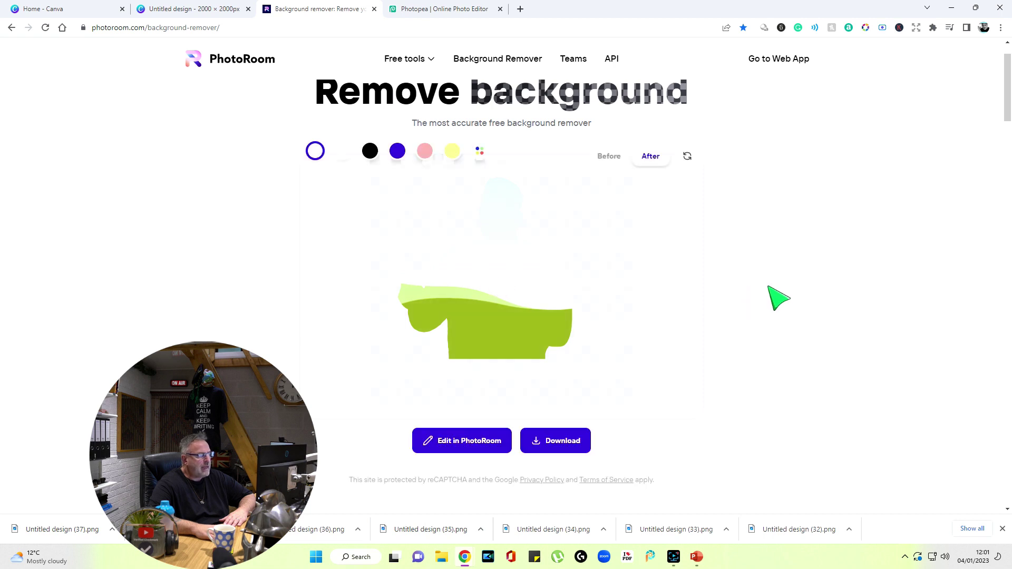
click(546, 445)
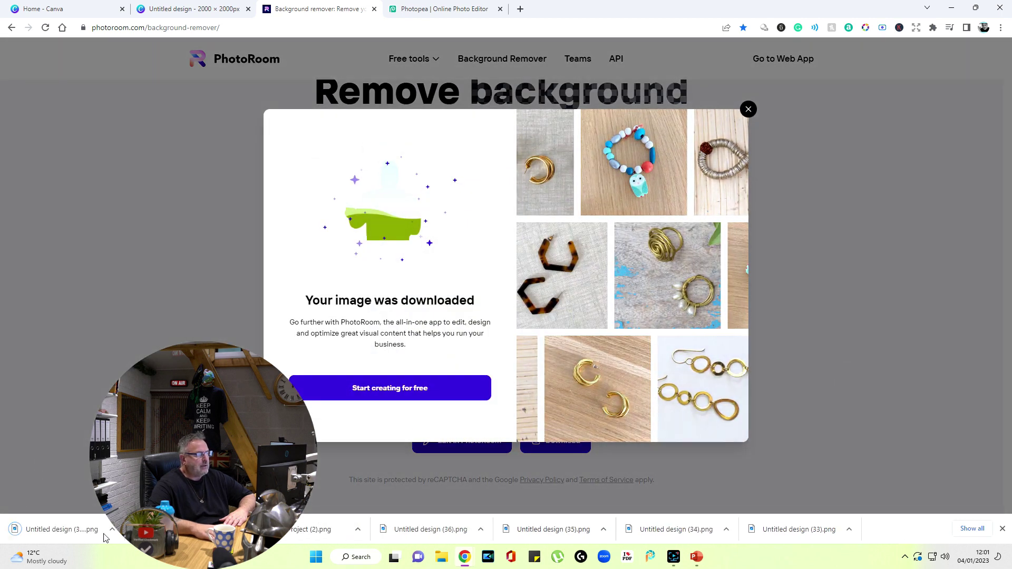
click(40, 529)
Step: Bring up the context menu of actions for the cut-out silhouette in Photos
right_click(253, 259)
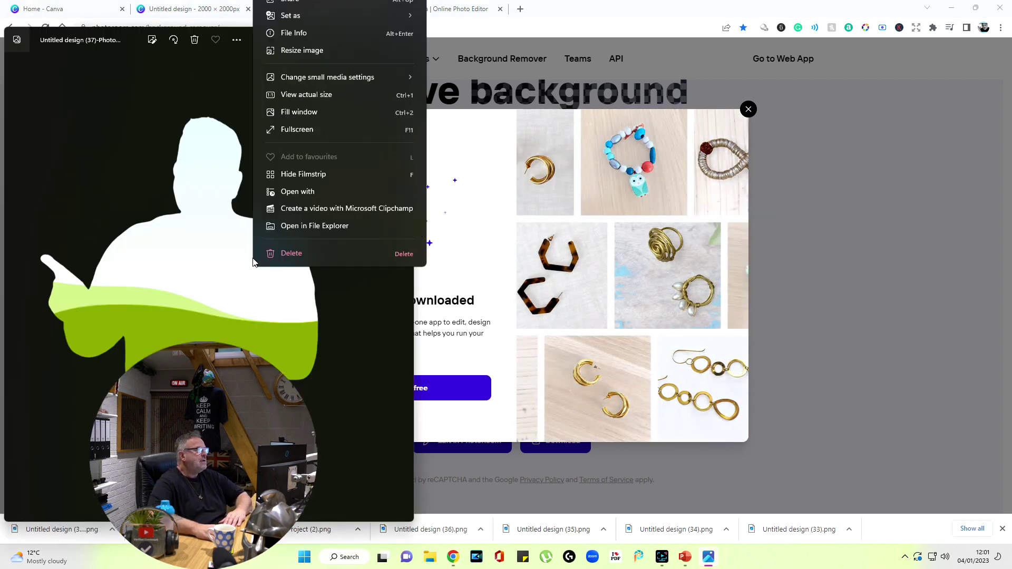